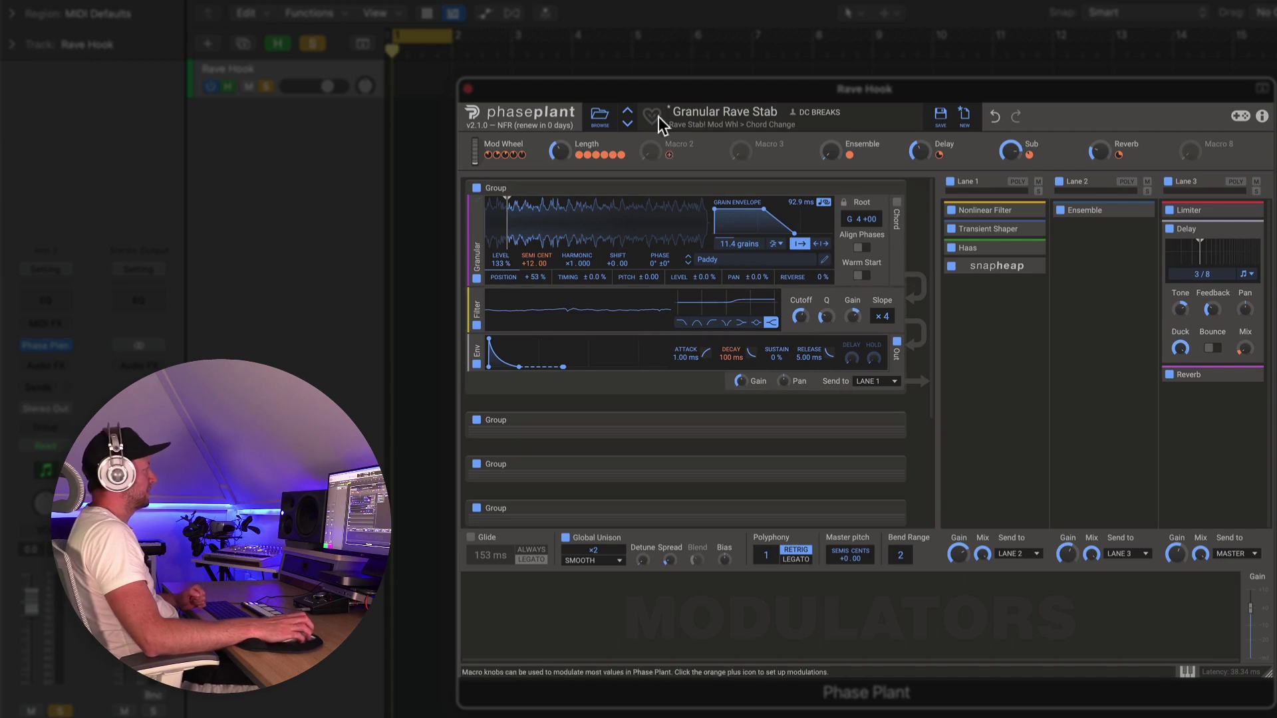
- Disable the second and remaining lower groups, then A/B Lane 3 off and back on
{"action": "left_click", "coordinate": [755, 117]}
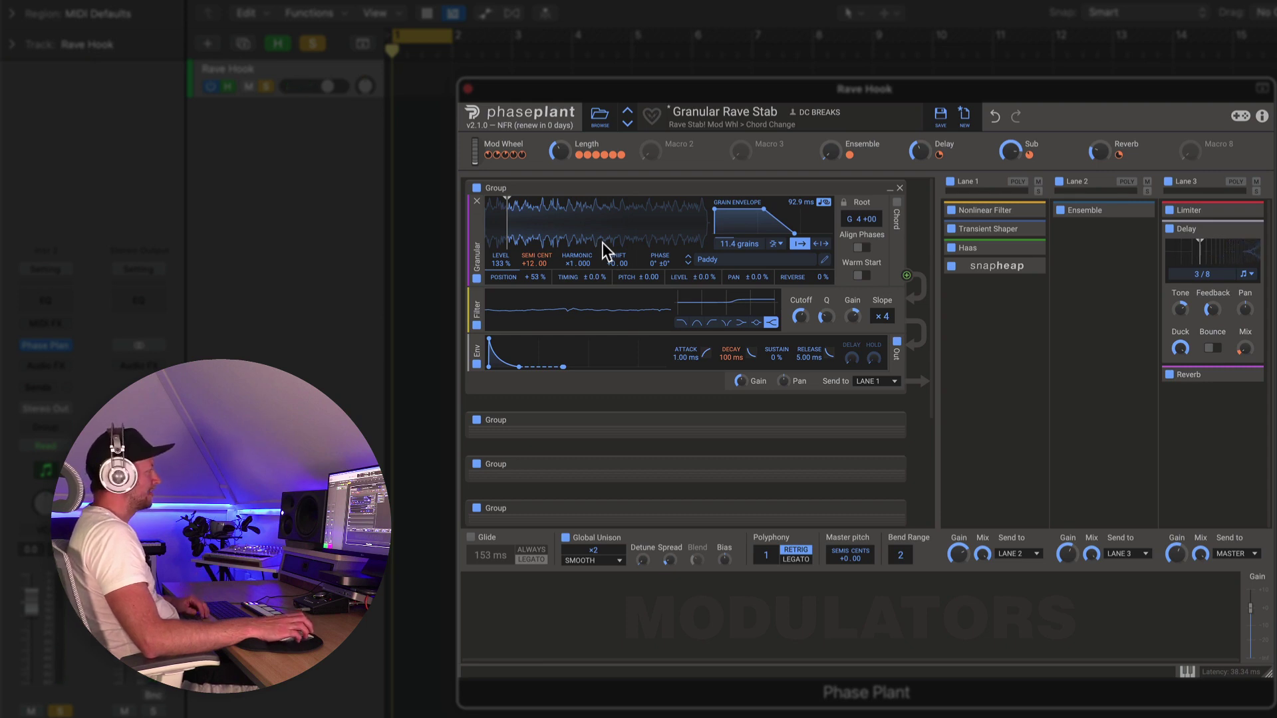
{"action": "left_click", "coordinate": [476, 465]}
{"action": "scroll", "coordinate": [492, 419], "scroll_direction": "down", "scroll_amount": 2}
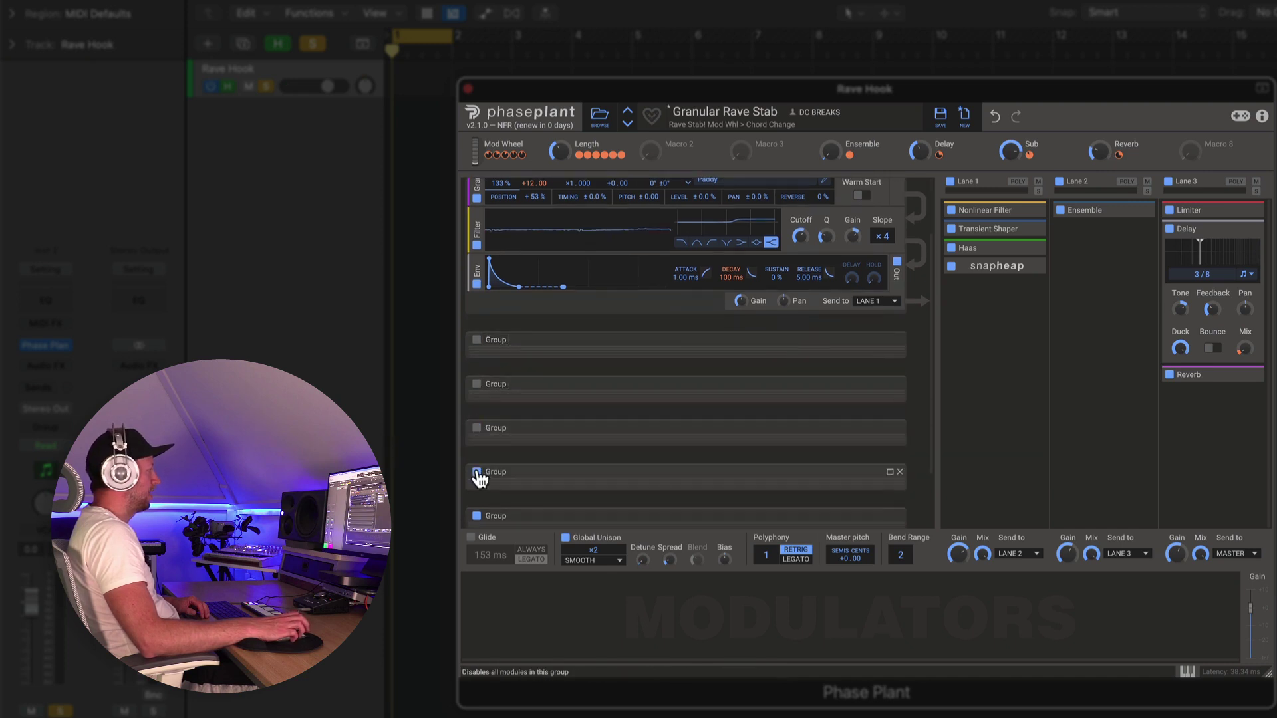
{"action": "left_click", "coordinate": [476, 472]}
{"action": "scroll", "coordinate": [489, 433], "scroll_direction": "down", "scroll_amount": 2}
{"action": "left_click", "coordinate": [476, 437]}
{"action": "scroll", "coordinate": [667, 426], "scroll_direction": "up", "scroll_amount": 4}
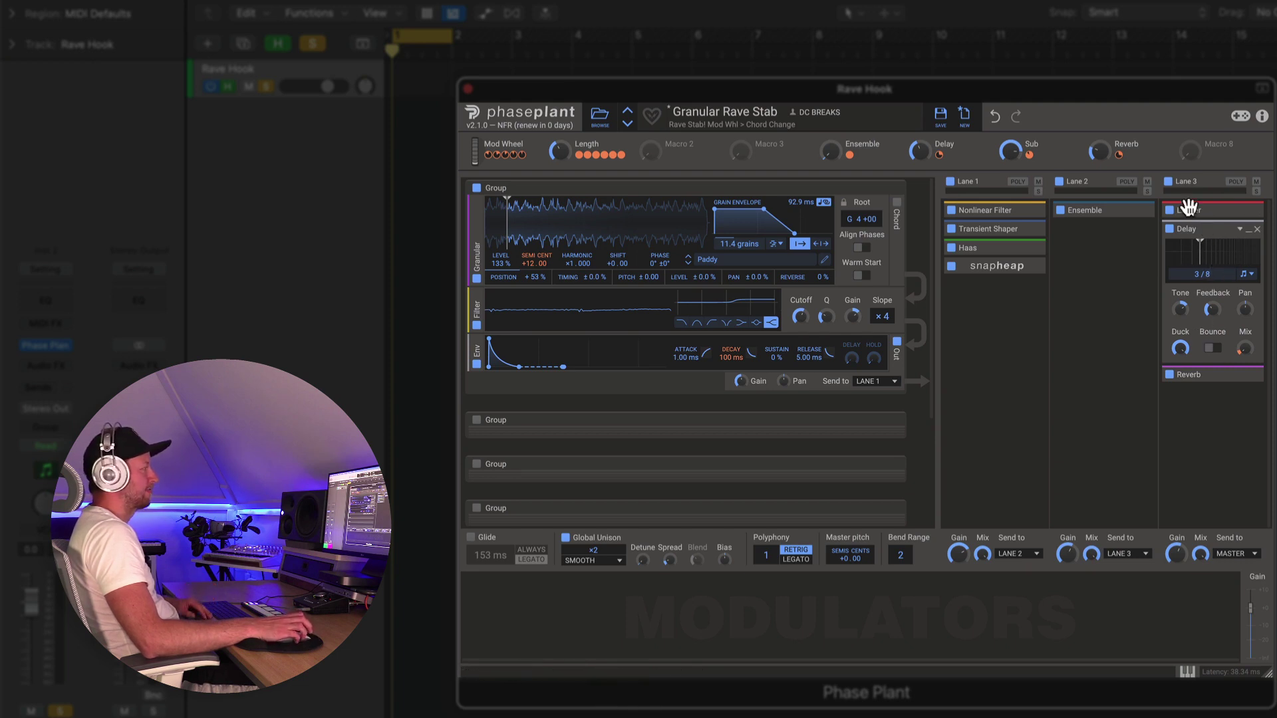
{"action": "left_click", "coordinate": [1169, 181]}
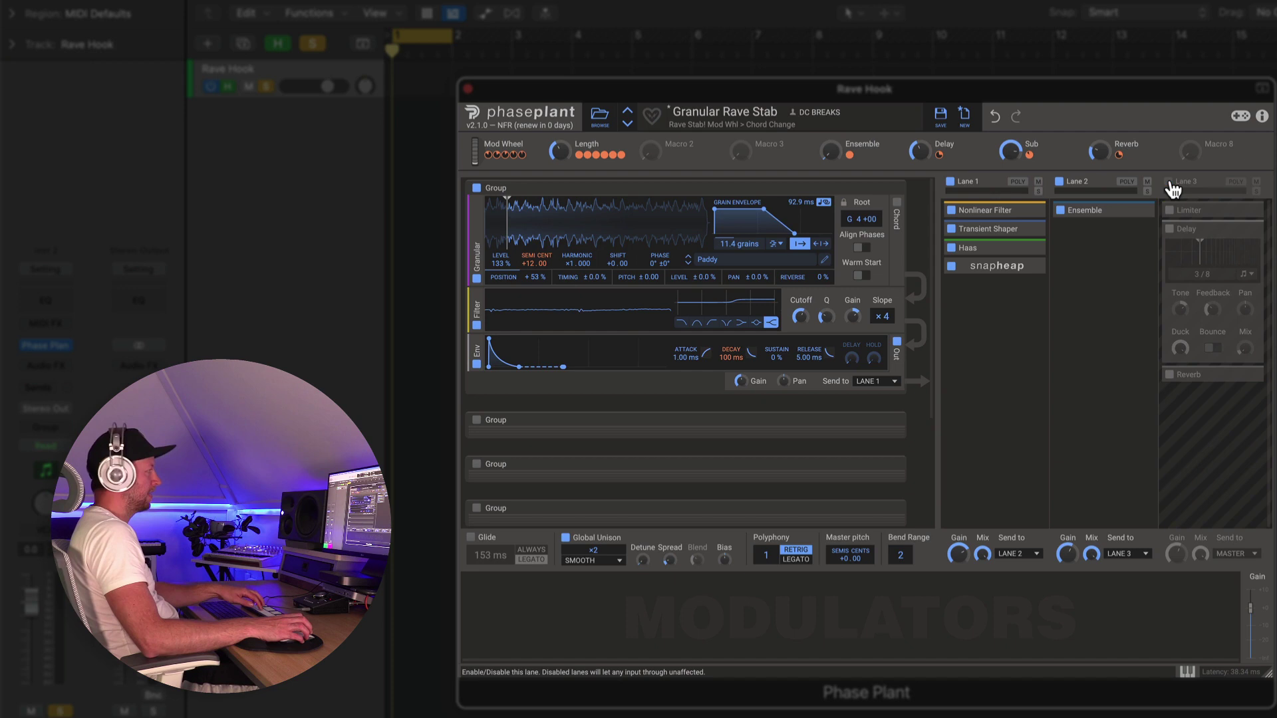
{"action": "left_click", "coordinate": [1170, 182]}
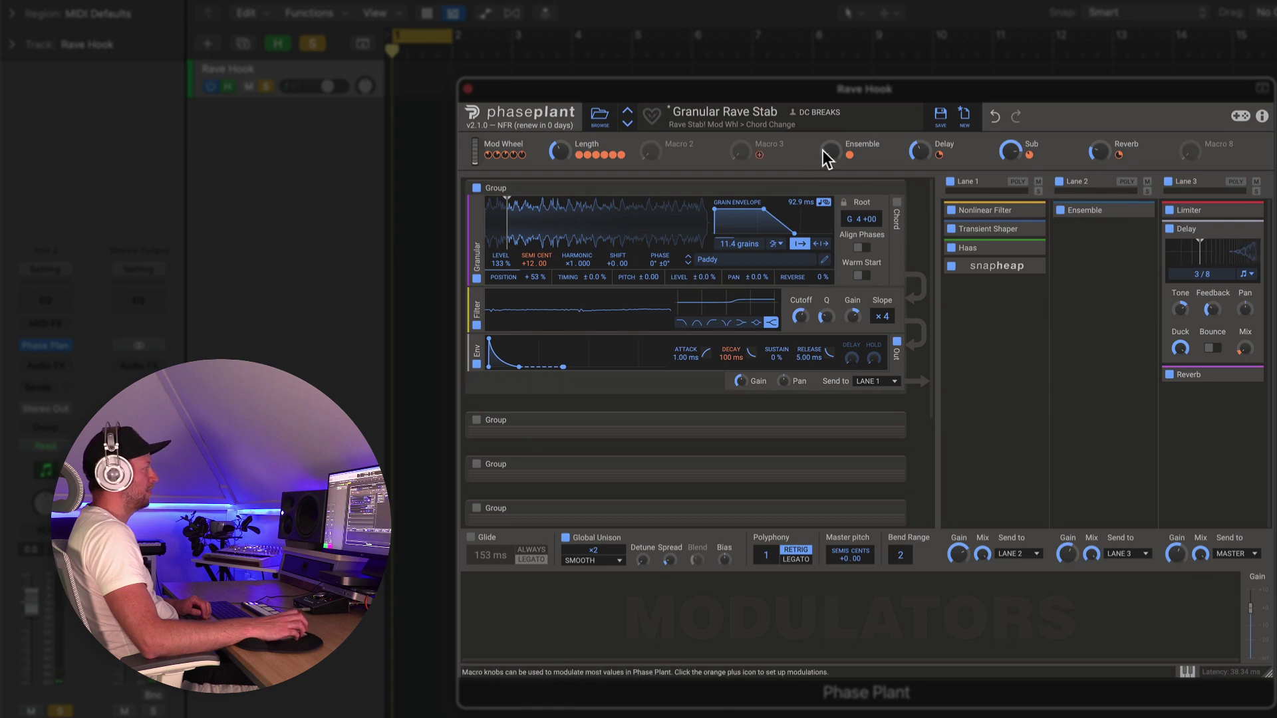
- Turn the Ensemble macro in lane 2 down to 0 %
{"action": "left_click", "coordinate": [1139, 210]}
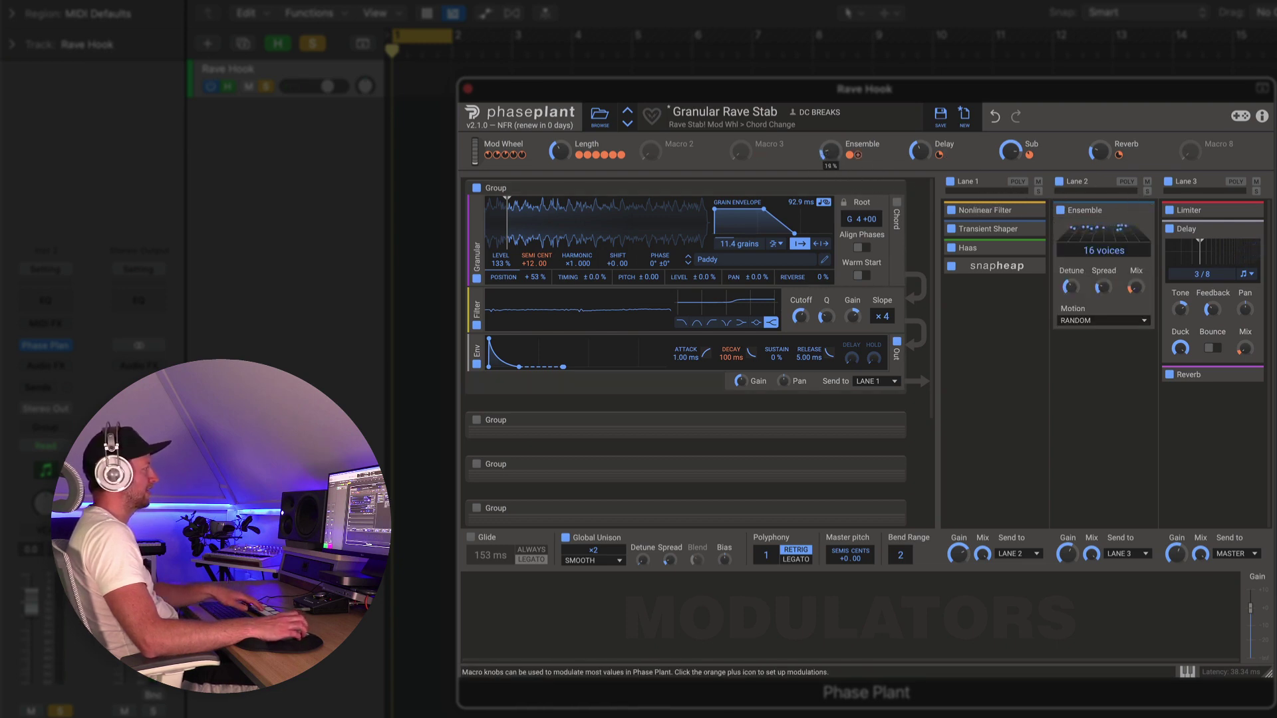
{"action": "left_click_drag", "start_coordinate": [831, 150], "coordinate": [831, 186]}
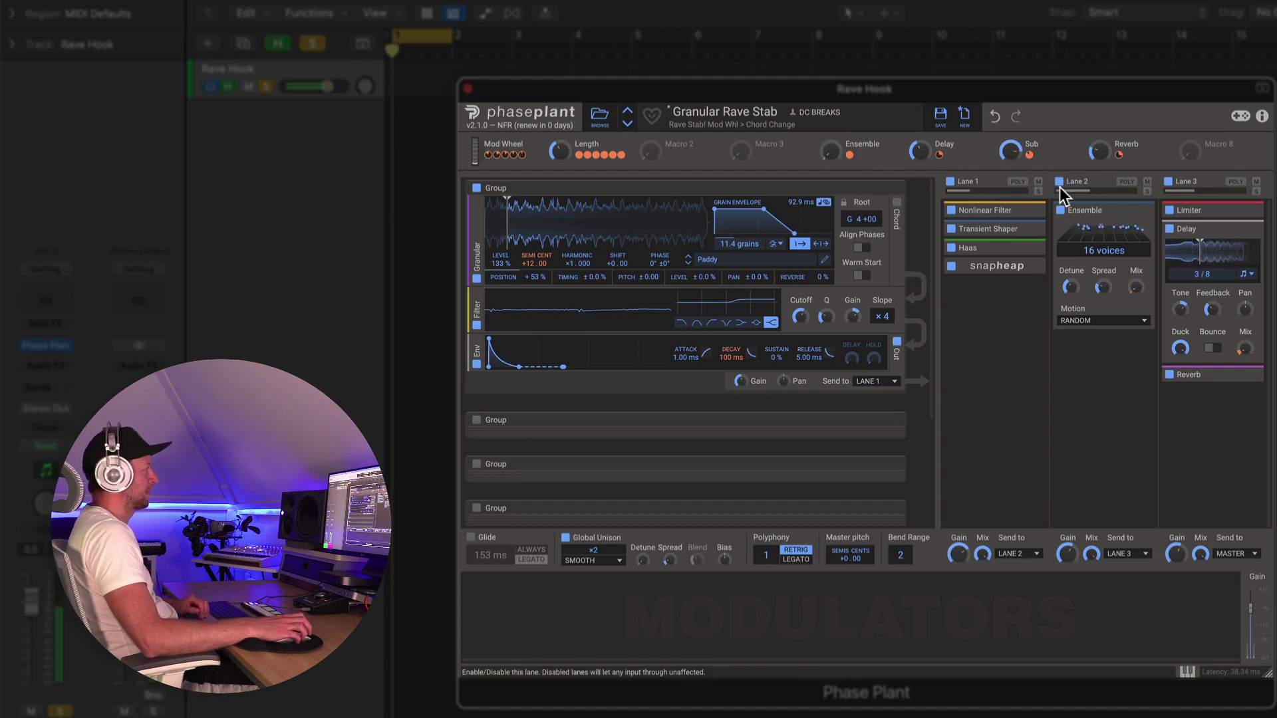
{"action": "left_click", "coordinate": [1142, 213]}
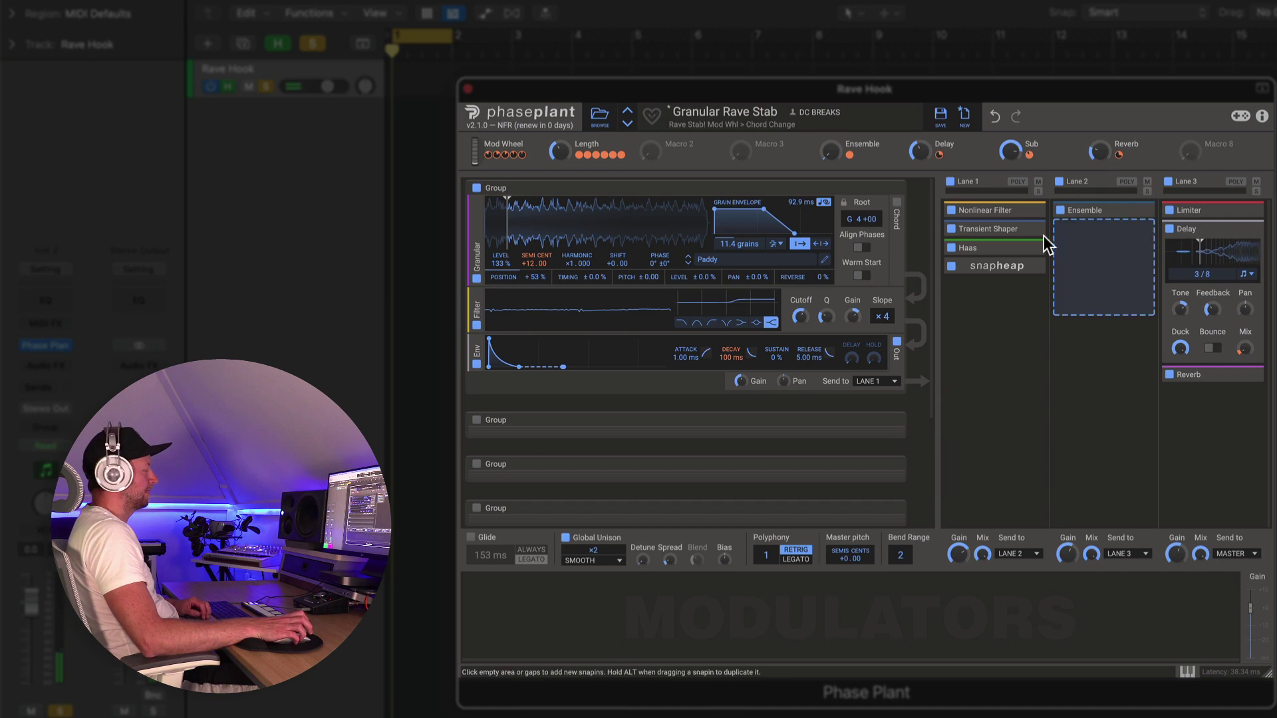
- Compare the lane 1 Transient Shaper bypassed and enabled, then raise its attack amount
{"action": "left_click", "coordinate": [1030, 211]}
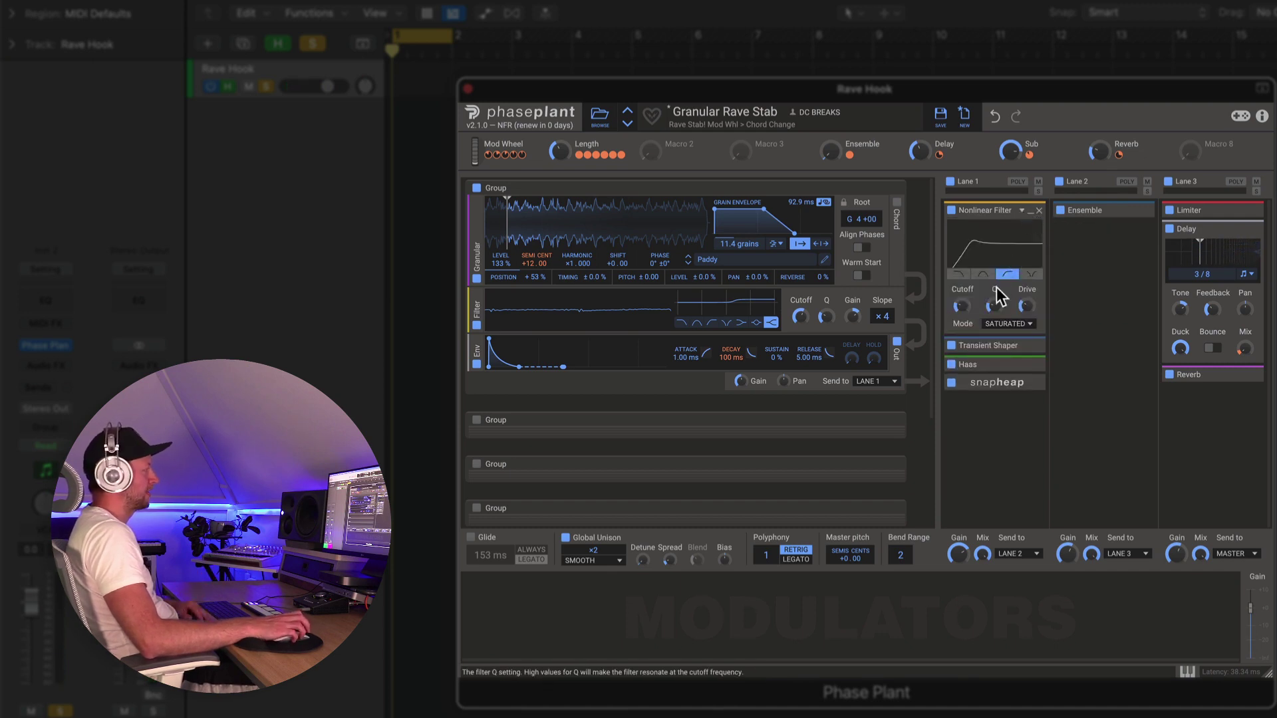
{"action": "left_click", "coordinate": [1033, 345]}
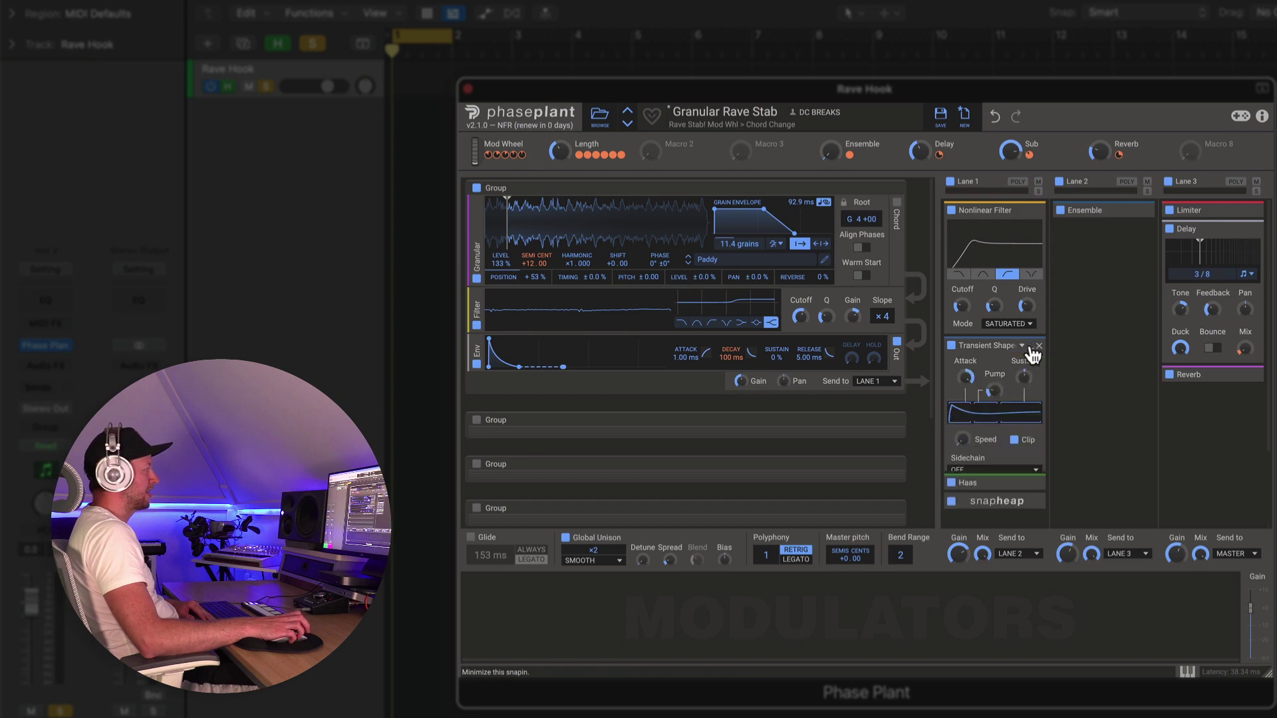
{"action": "left_click", "coordinate": [952, 346]}
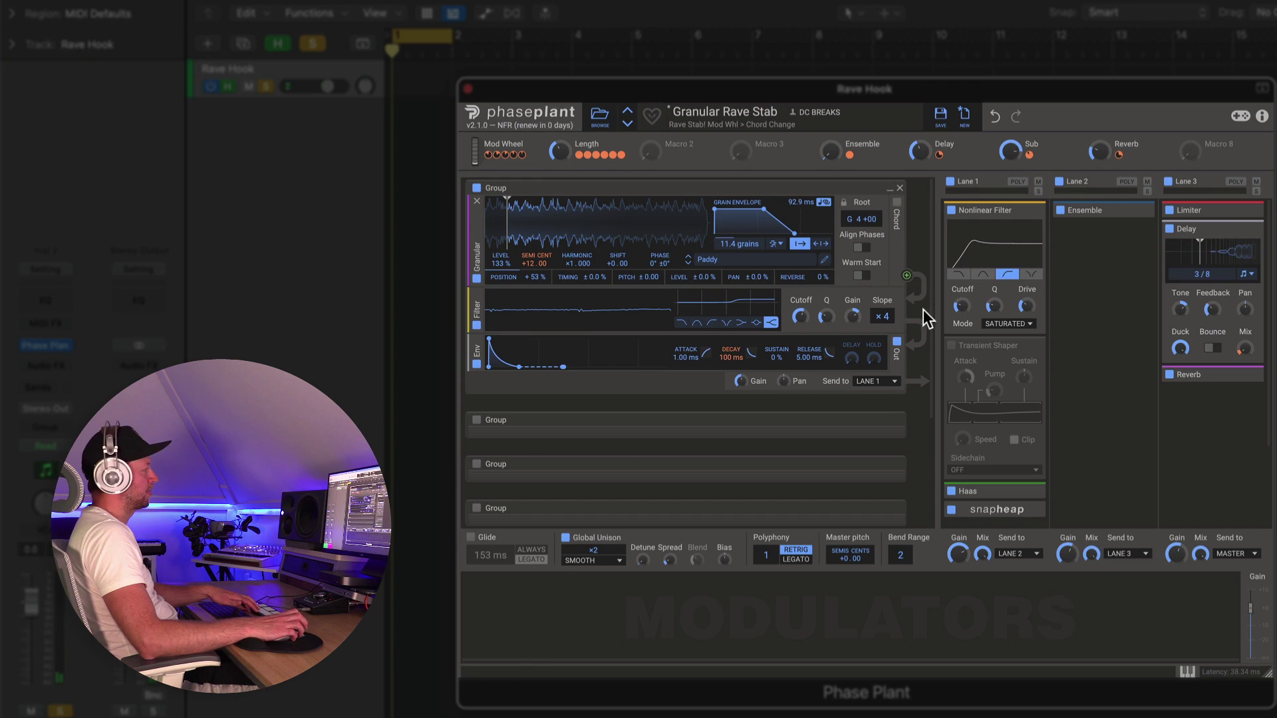
{"action": "left_click", "coordinate": [952, 346]}
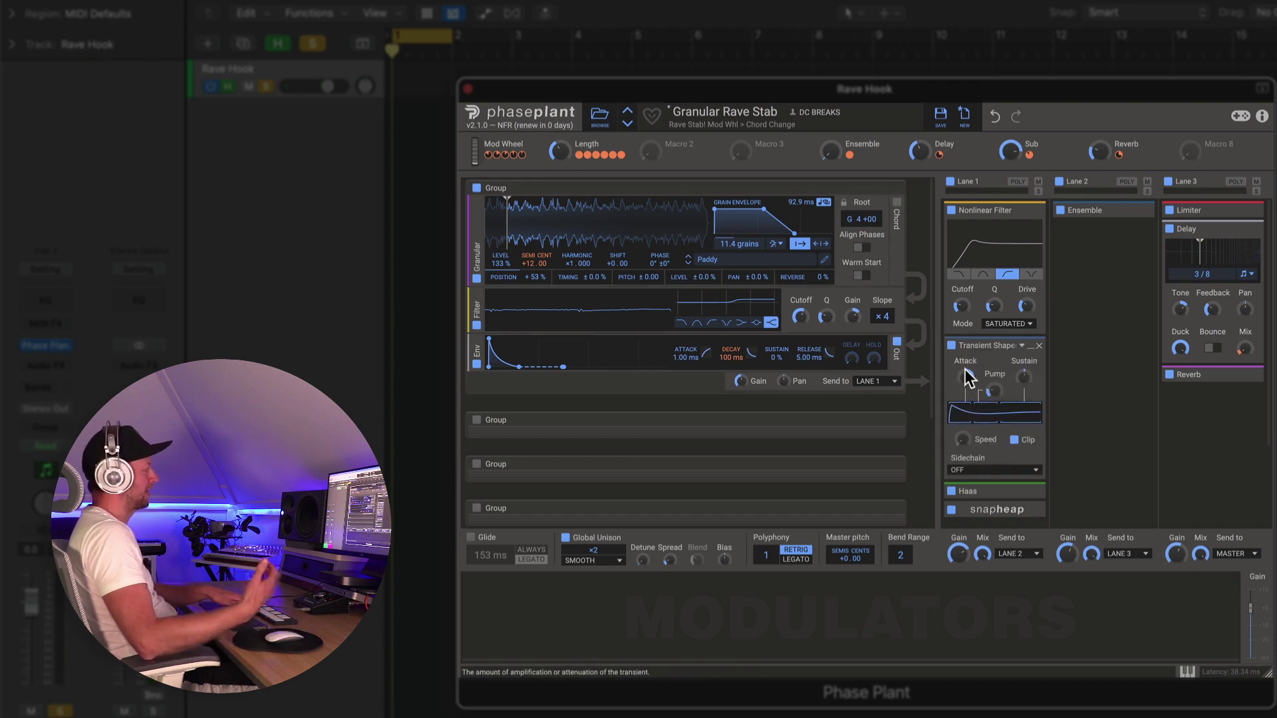
{"action": "left_click_drag", "start_coordinate": [964, 369], "coordinate": [977, 357]}
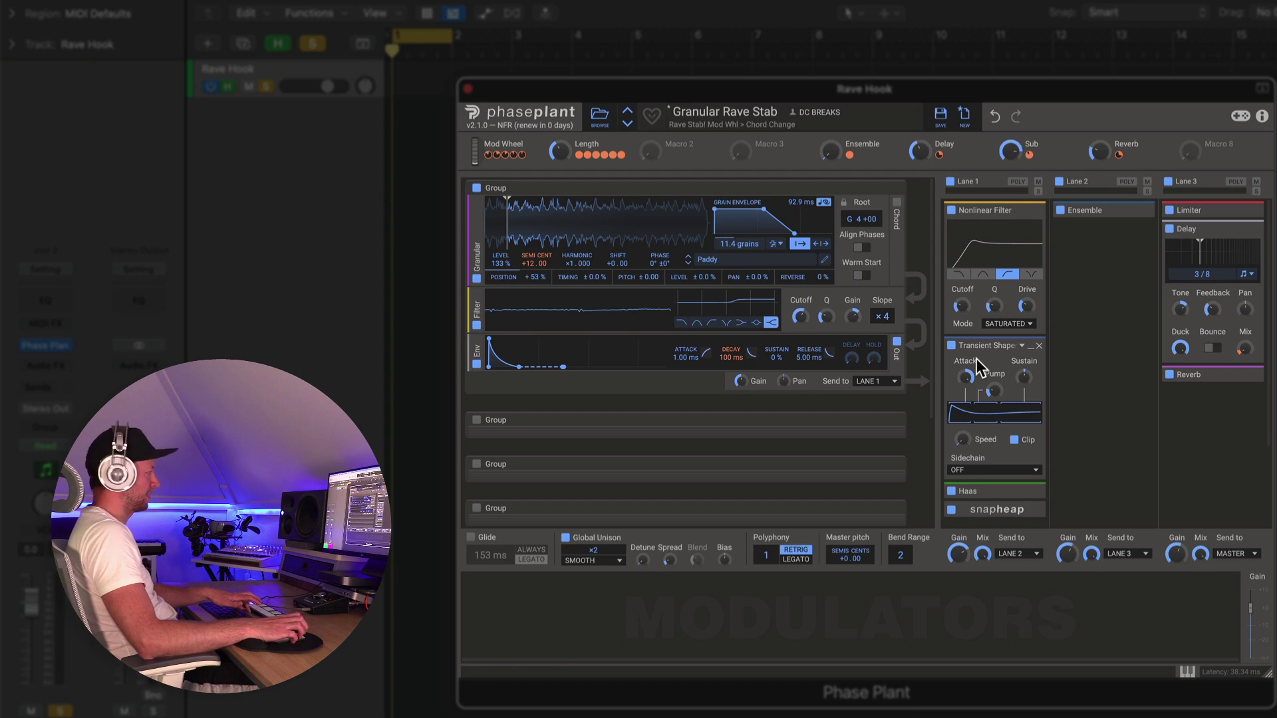
{"action": "scroll", "coordinate": [984, 346], "scroll_direction": "down", "scroll_amount": 3}
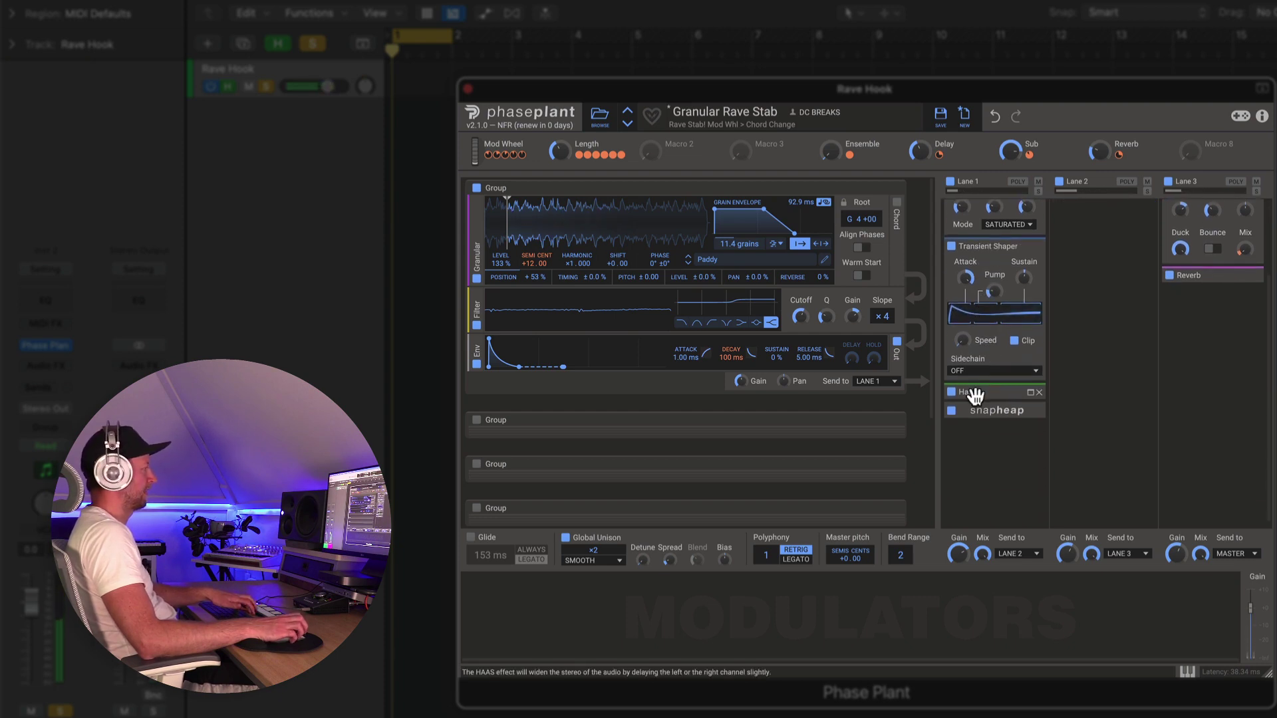
- Expand lane 1's Haas and snapheap effects to inspect their settings
{"action": "left_click", "coordinate": [1031, 394]}
{"action": "scroll", "coordinate": [1007, 389], "scroll_direction": "down", "scroll_amount": 2}
{"action": "left_click", "coordinate": [1032, 403]}
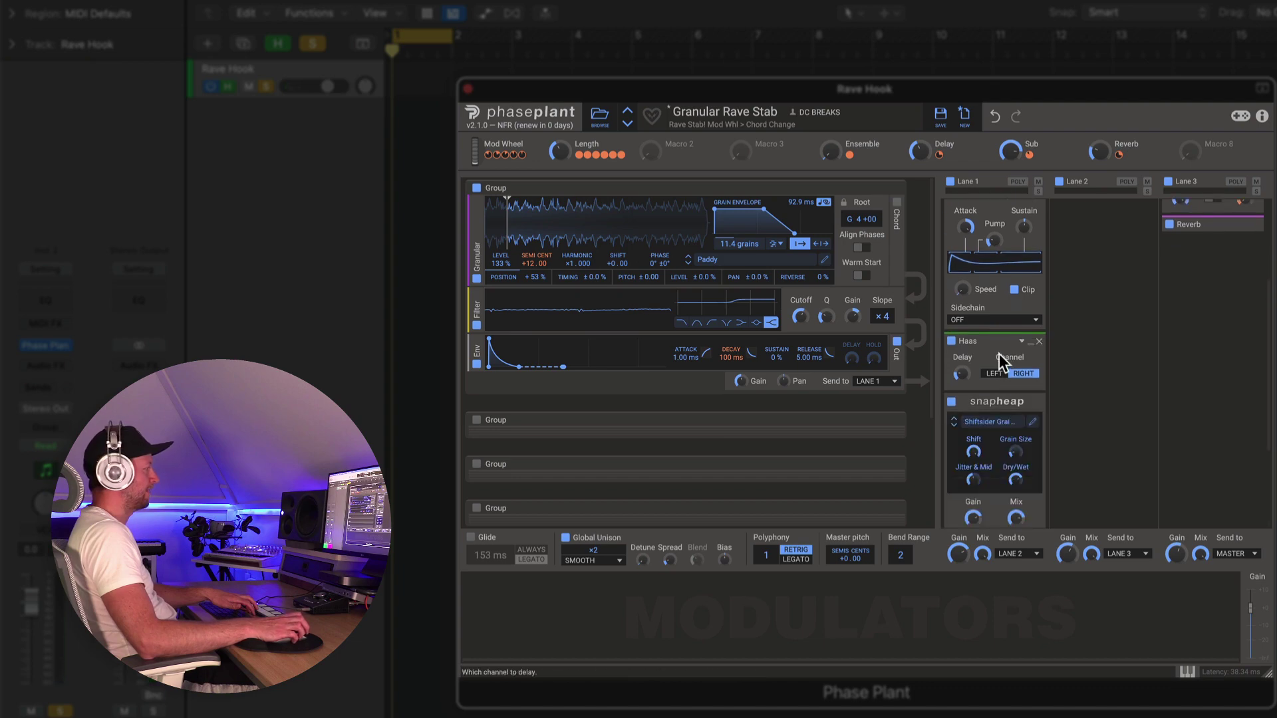
{"action": "scroll", "coordinate": [1001, 359], "scroll_direction": "down", "scroll_amount": 2}
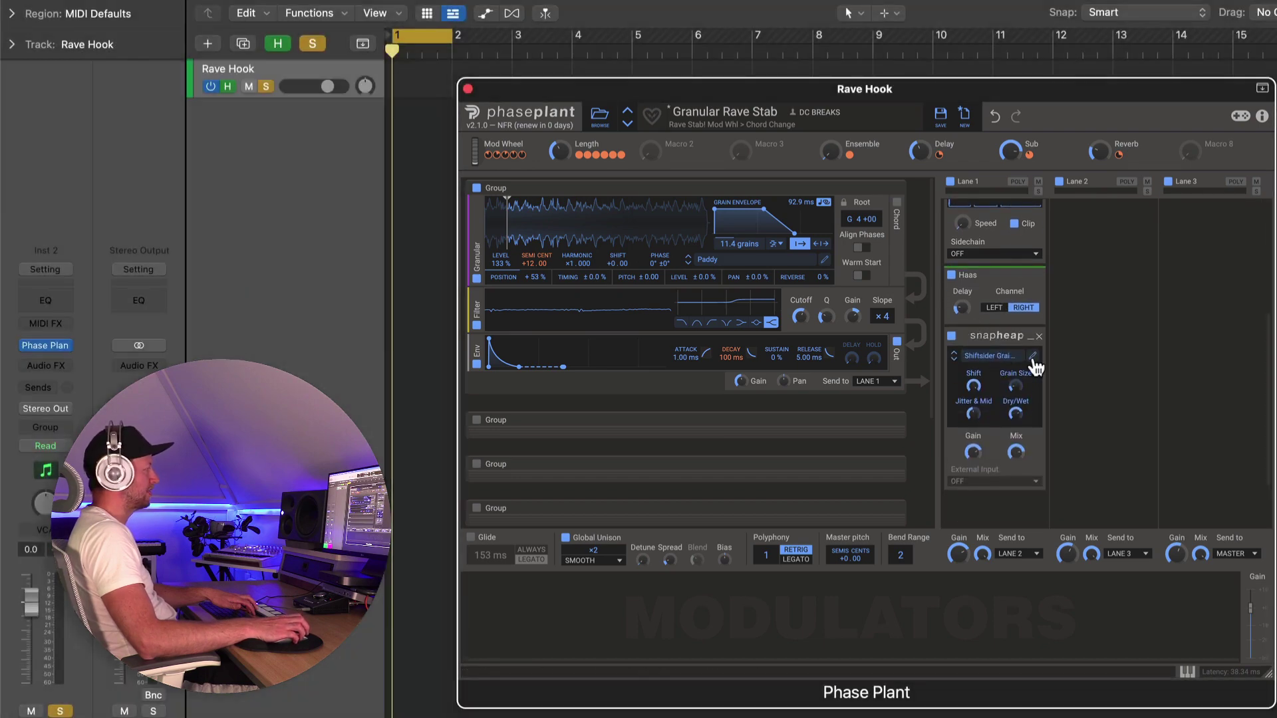
{"action": "left_click", "coordinate": [1033, 357]}
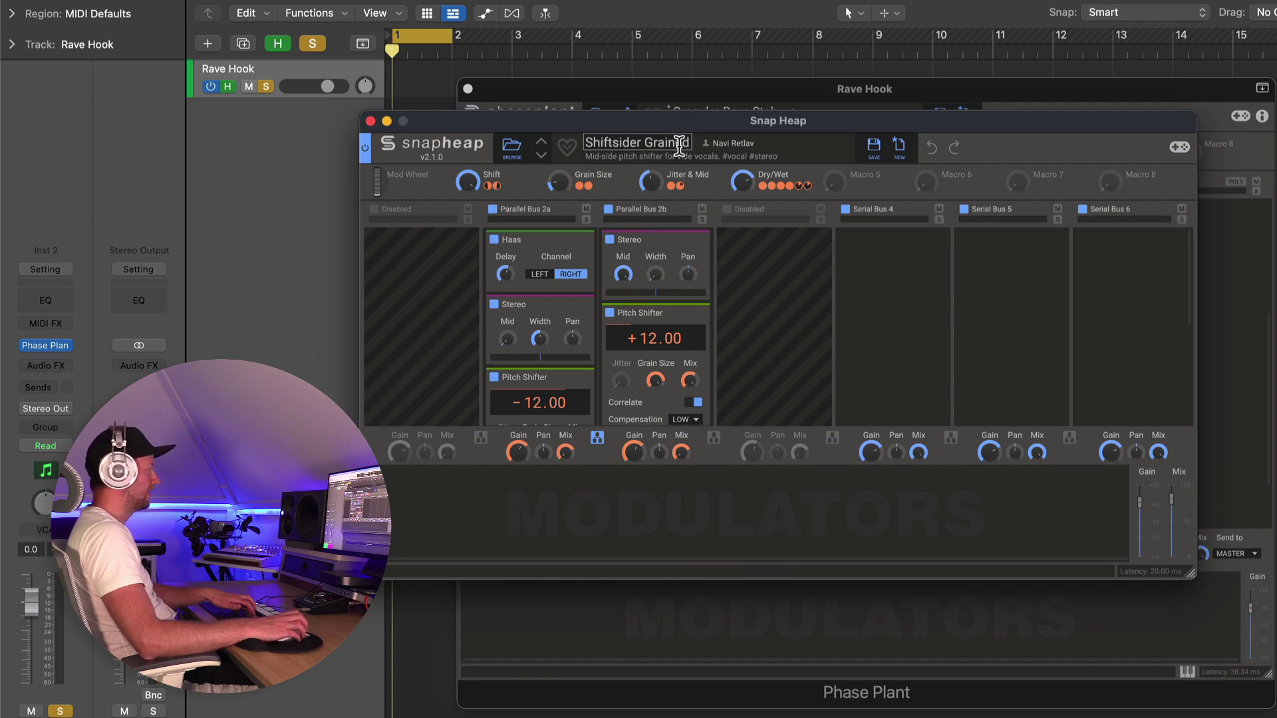
{"action": "scroll", "coordinate": [550, 314], "scroll_direction": "down", "scroll_amount": 1}
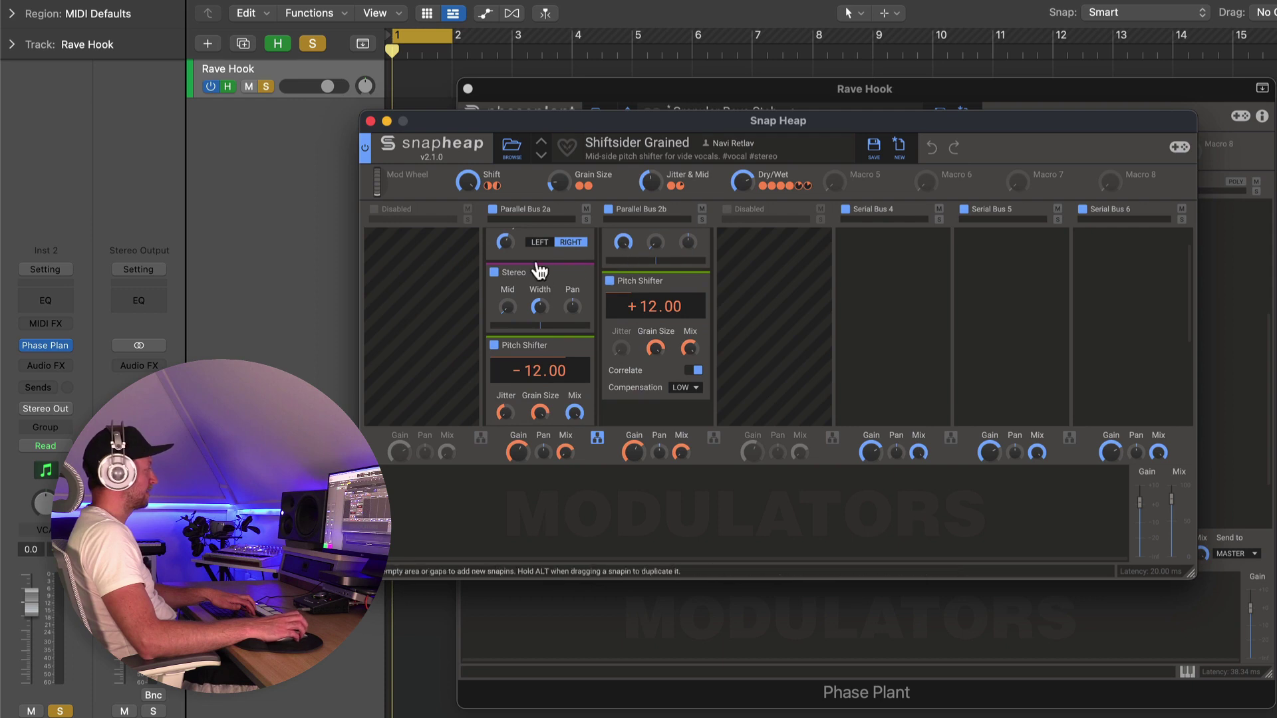
{"action": "scroll", "coordinate": [550, 299], "scroll_direction": "up", "scroll_amount": 1}
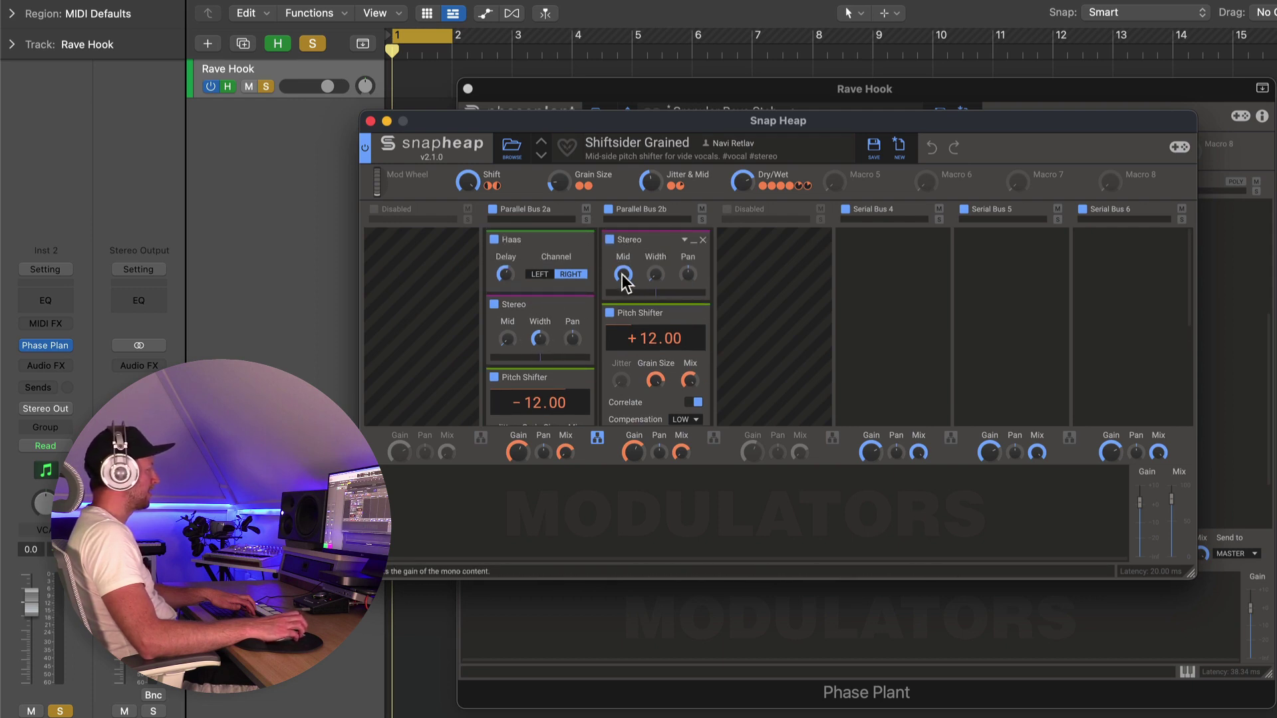
{"action": "scroll", "coordinate": [533, 341], "scroll_direction": "down", "scroll_amount": 1}
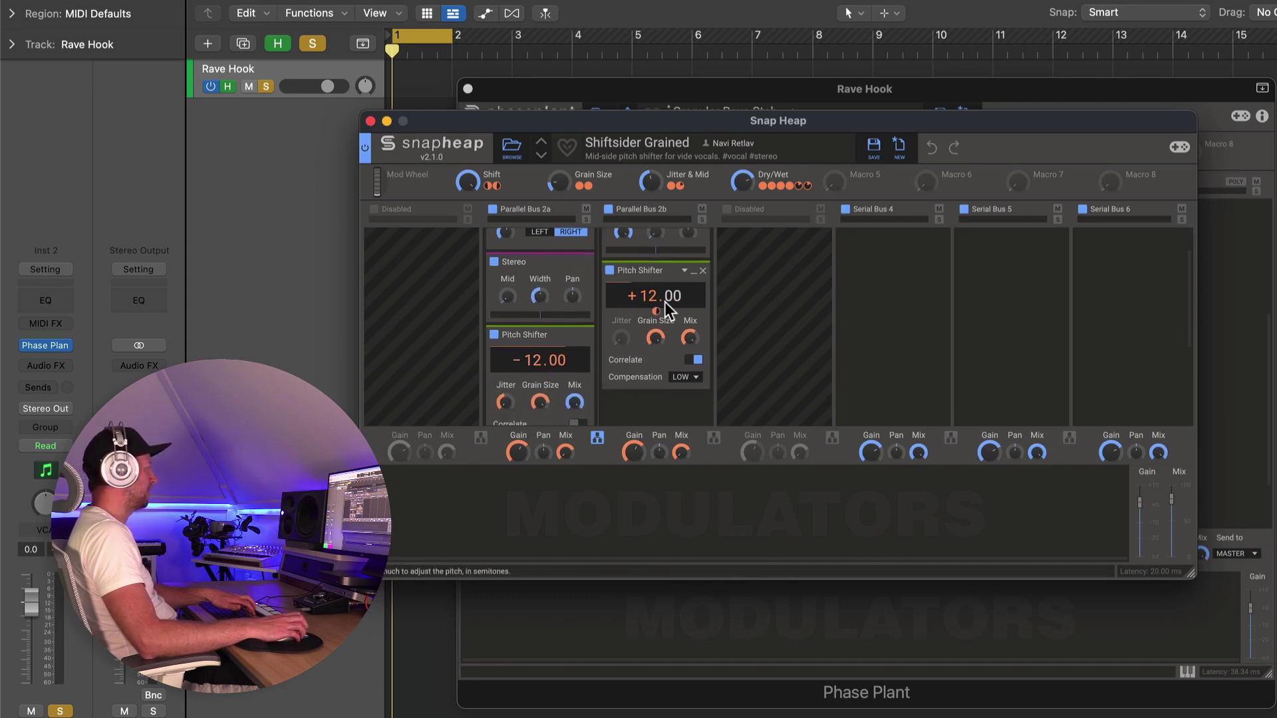
{"action": "scroll", "coordinate": [659, 326], "scroll_direction": "up", "scroll_amount": 1}
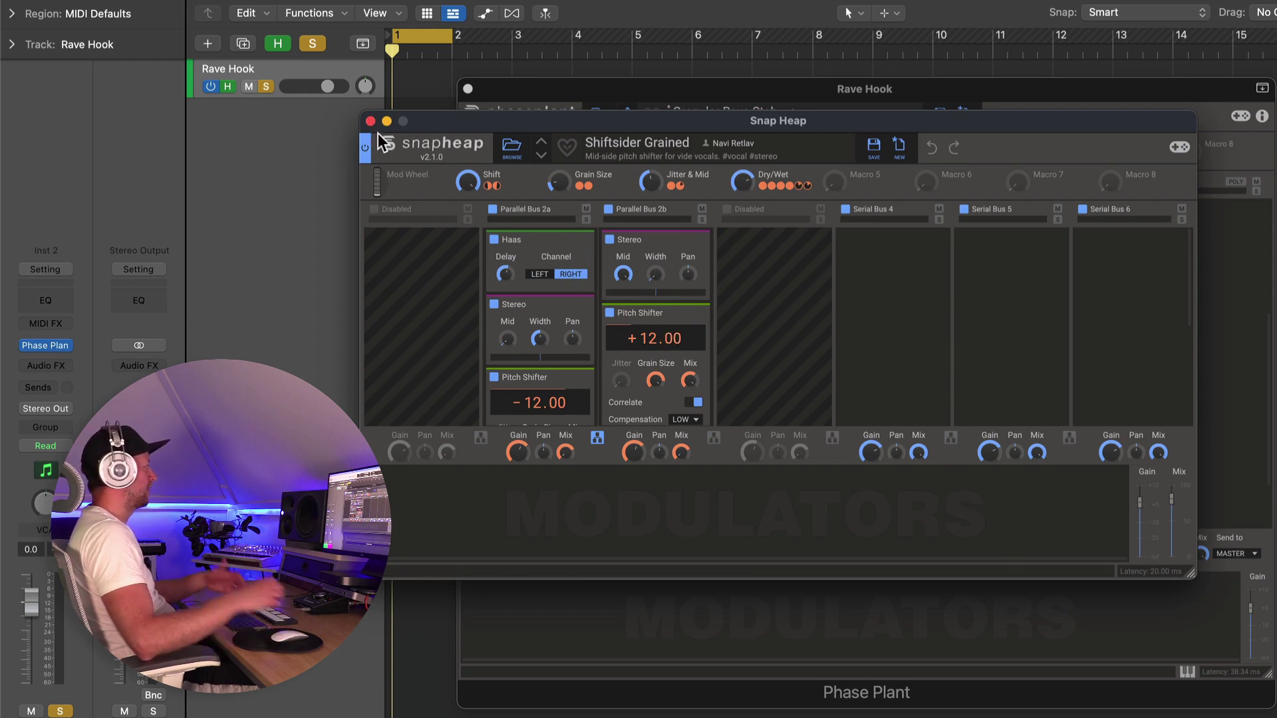
- Close the Snap Heap editor and compare the snapheap effect bypassed and enabled
{"action": "key", "text": "super+w"}
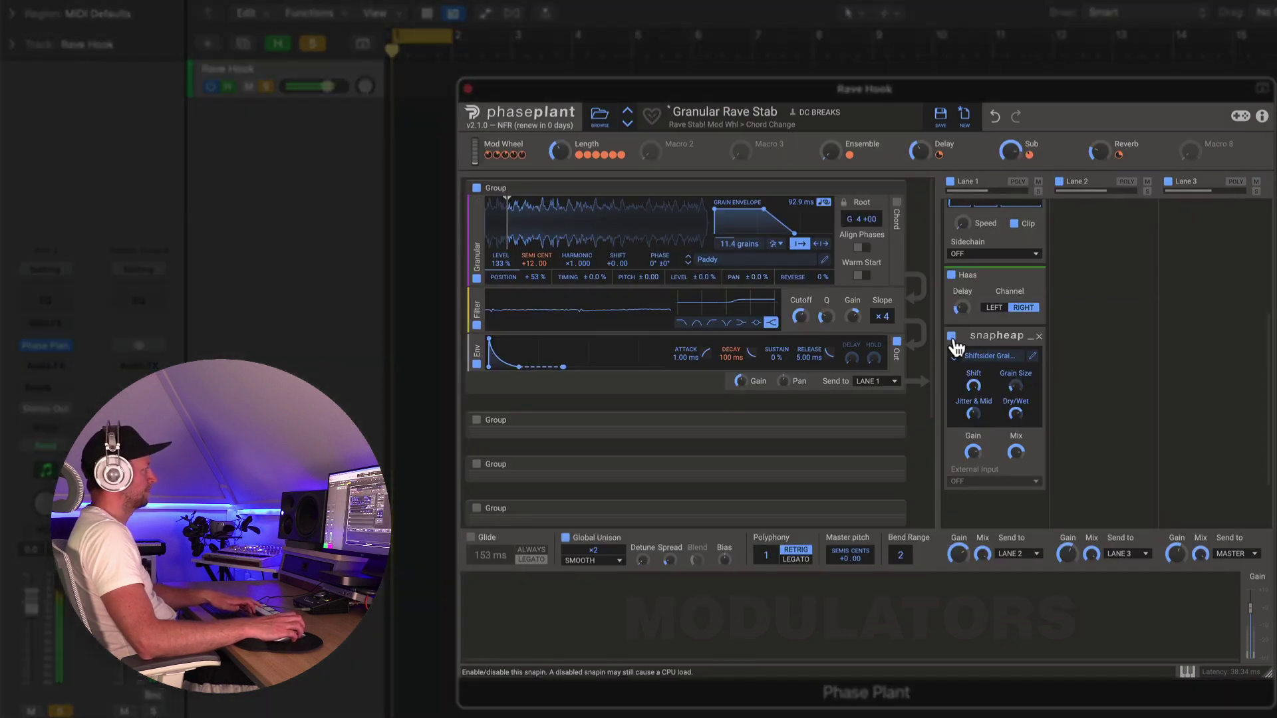
{"action": "left_click", "coordinate": [952, 337]}
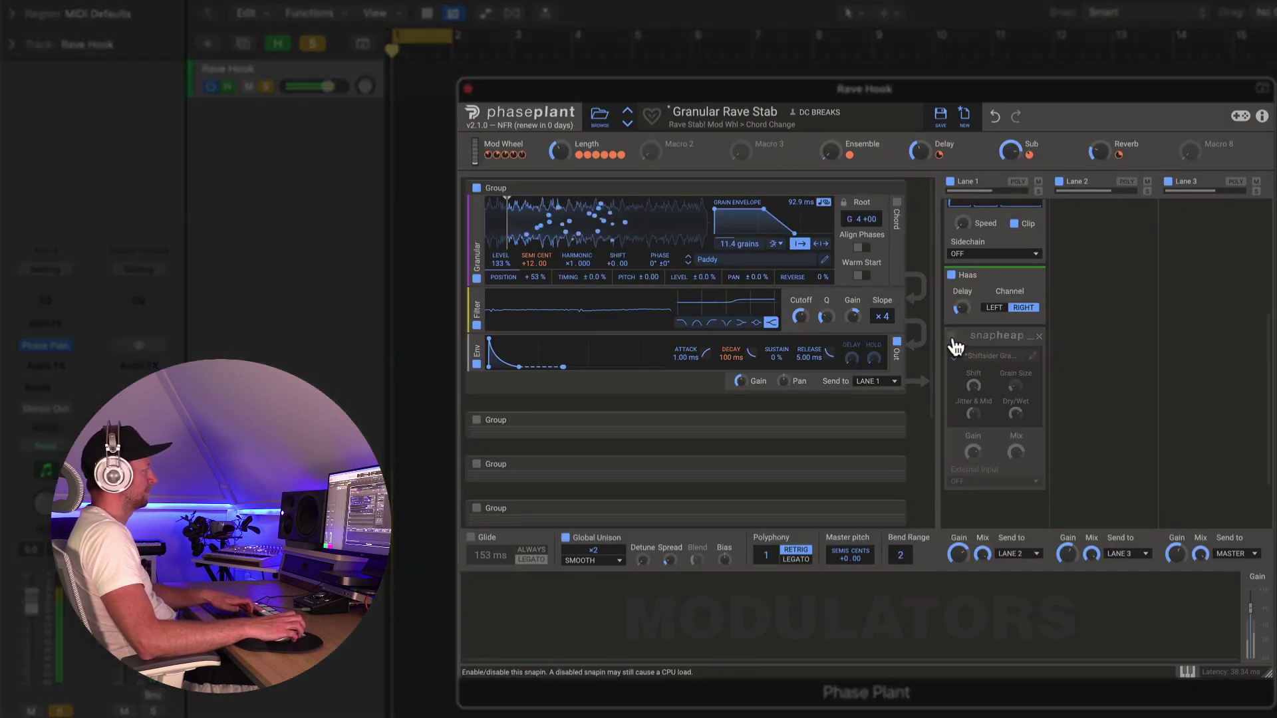
{"action": "left_click", "coordinate": [952, 336]}
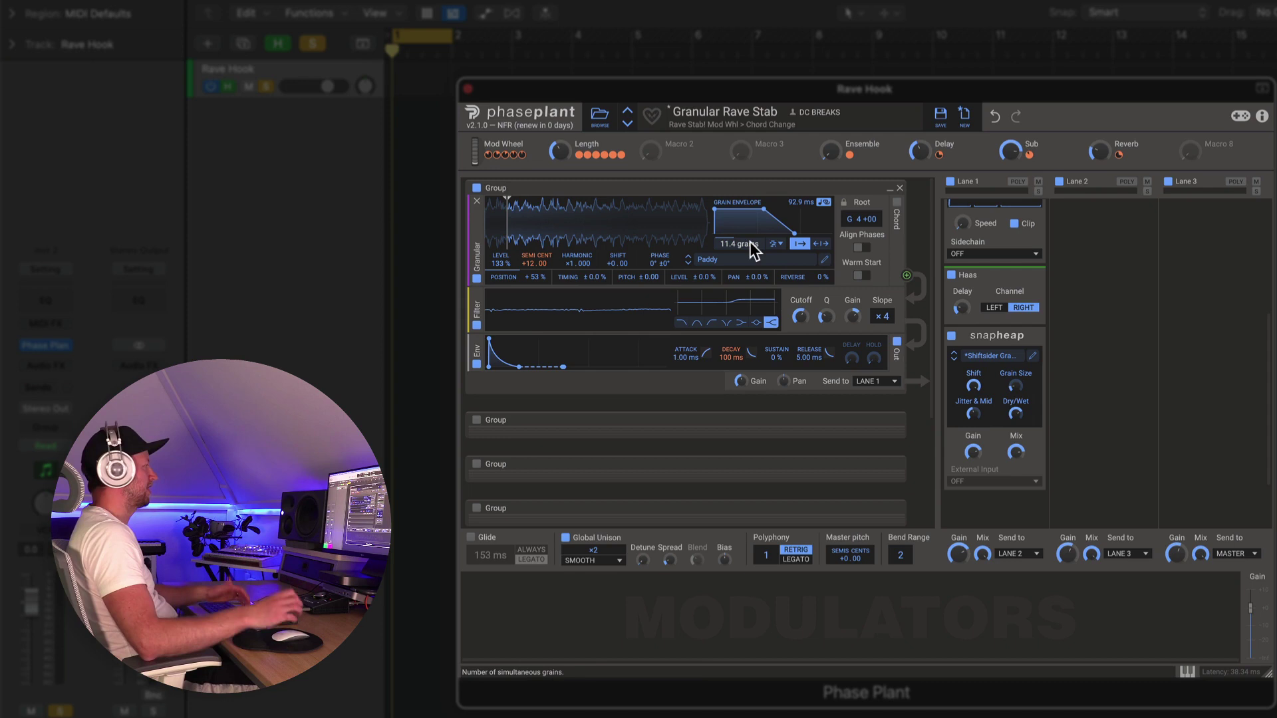
- Re-enable and expand the second group, toggling its granular chords off and on
{"action": "left_click", "coordinate": [477, 421]}
{"action": "left_click", "coordinate": [890, 421]}
{"action": "scroll", "coordinate": [731, 362], "scroll_direction": "down", "scroll_amount": 1}
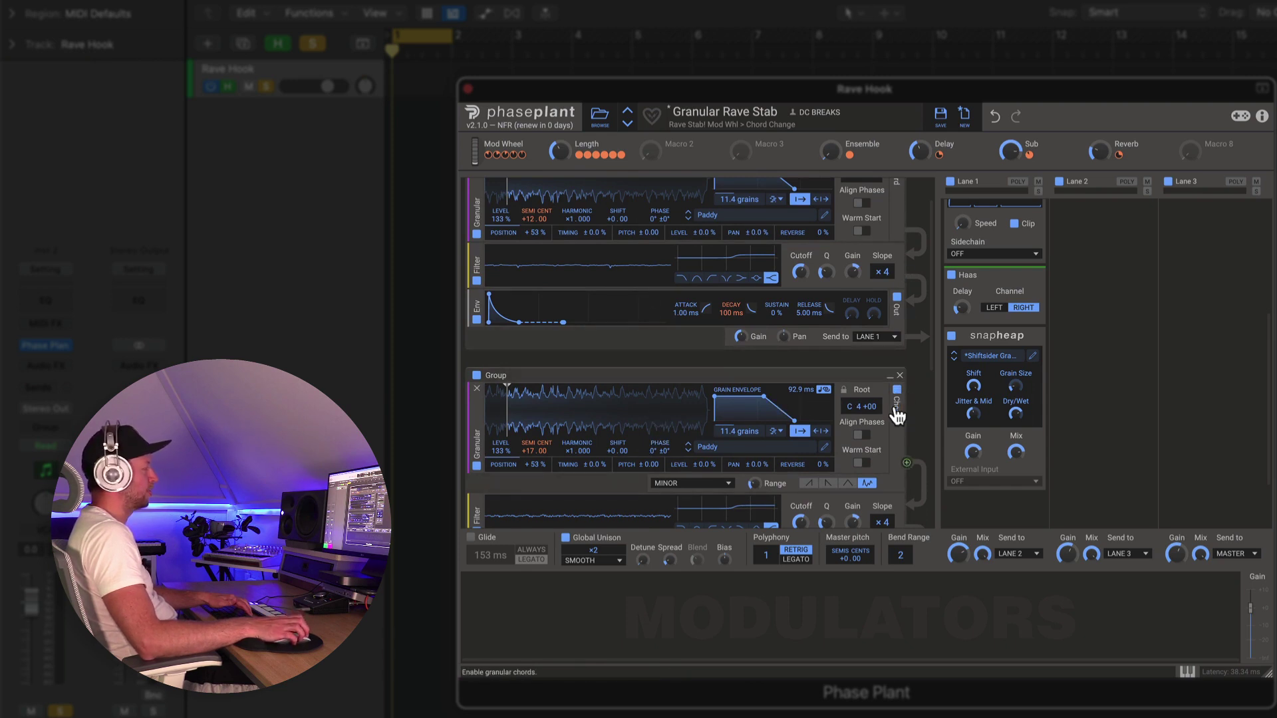
{"action": "scroll", "coordinate": [897, 415], "scroll_direction": "down", "scroll_amount": 1}
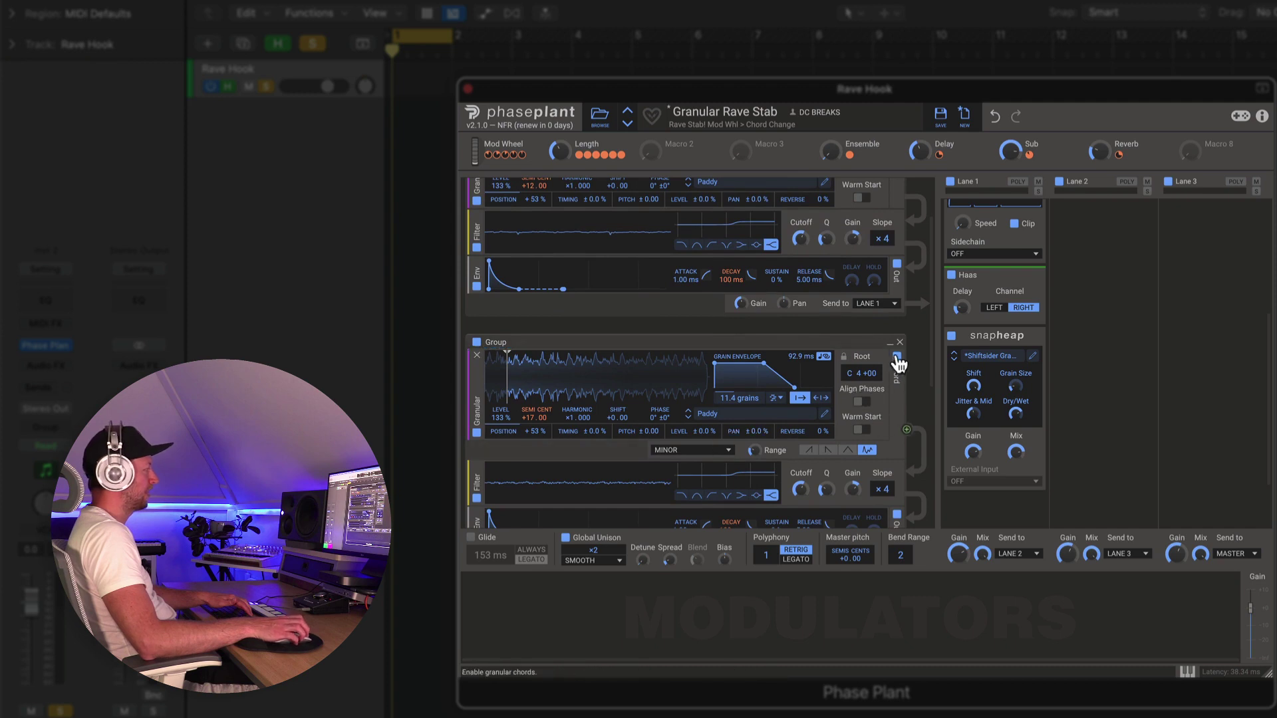
{"action": "left_click", "coordinate": [896, 359]}
{"action": "left_click", "coordinate": [896, 359]}
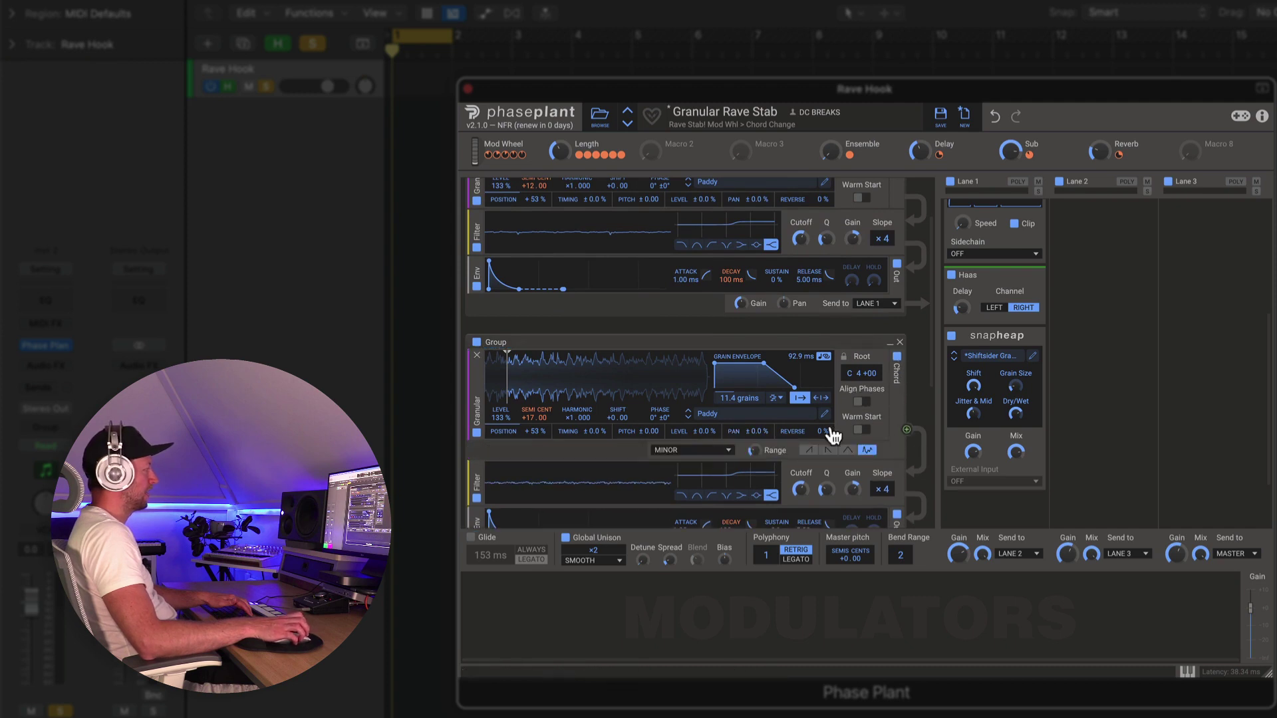
- Keep the chord type at MINOR and set the chord range to 2
{"action": "left_click", "coordinate": [719, 455]}
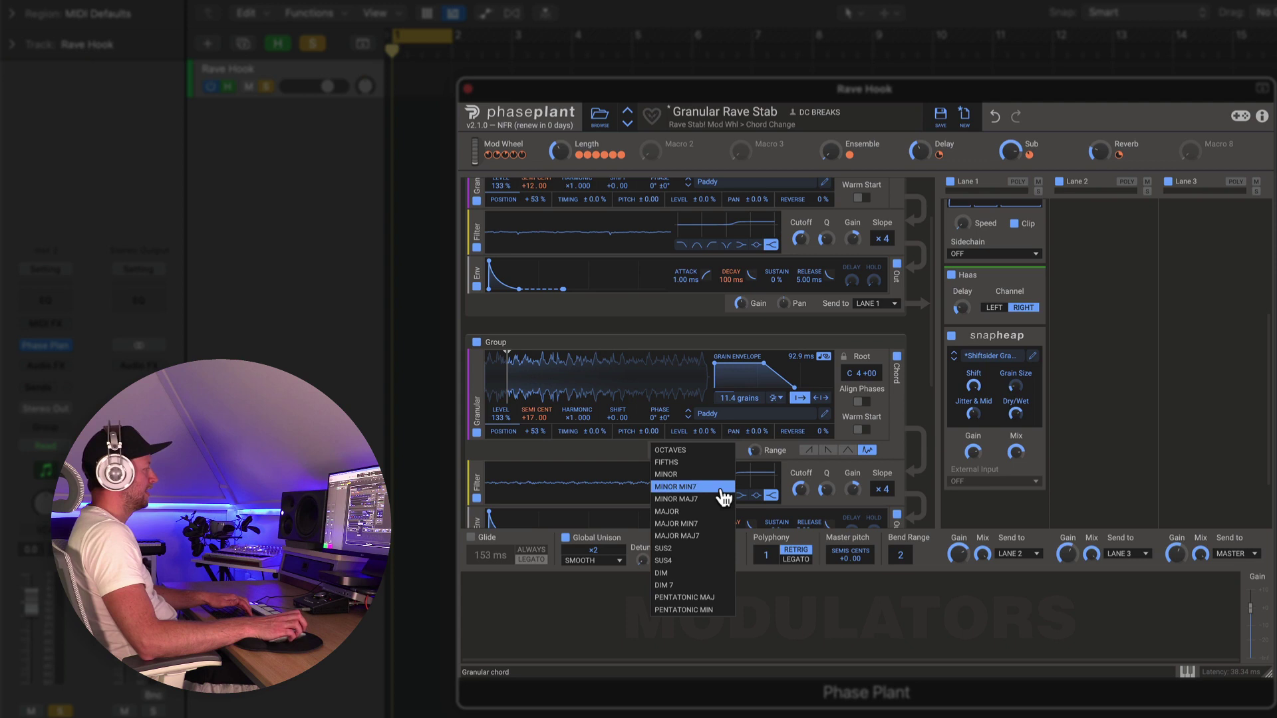
{"action": "left_click", "coordinate": [625, 449]}
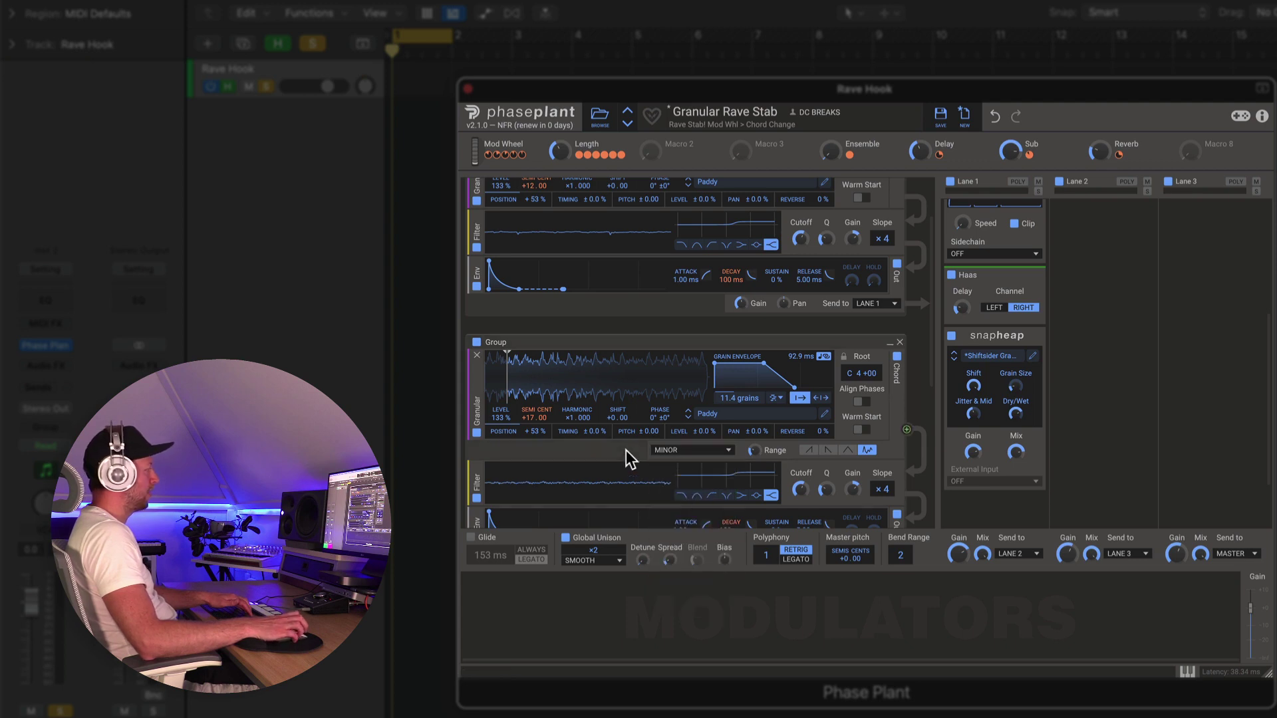
{"action": "right_click", "coordinate": [756, 451]}
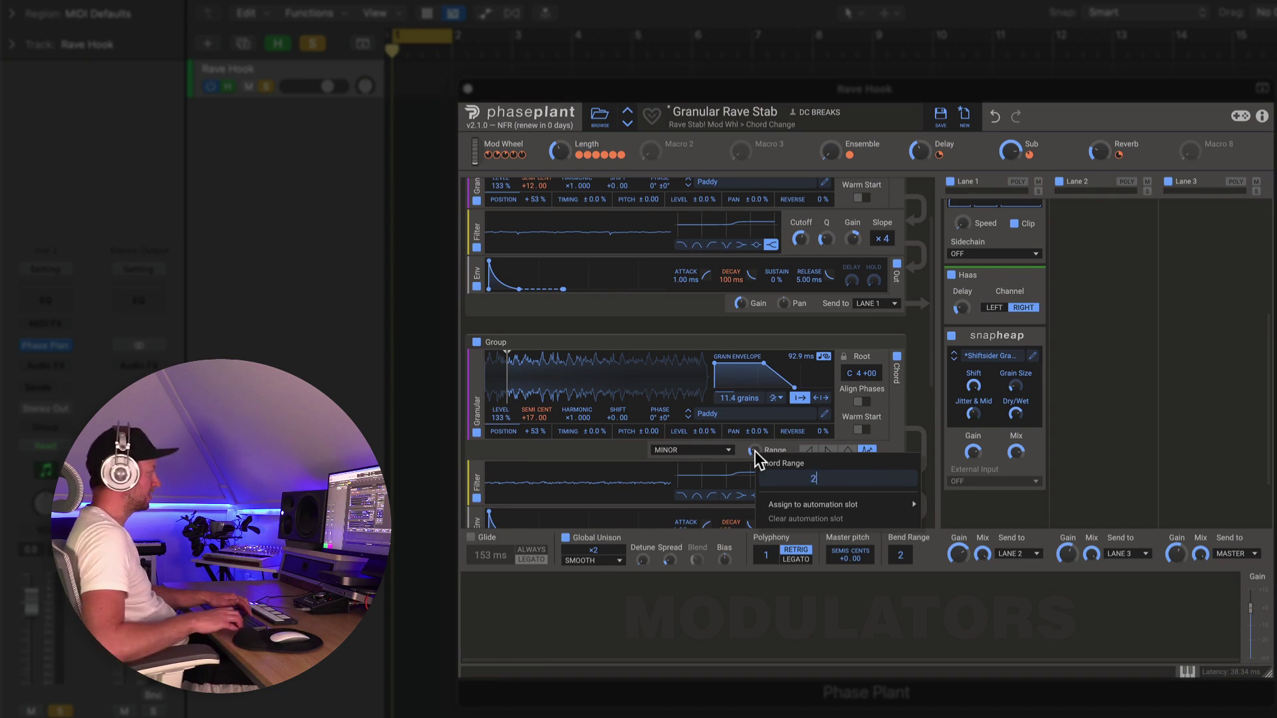
{"action": "key", "text": "Return"}
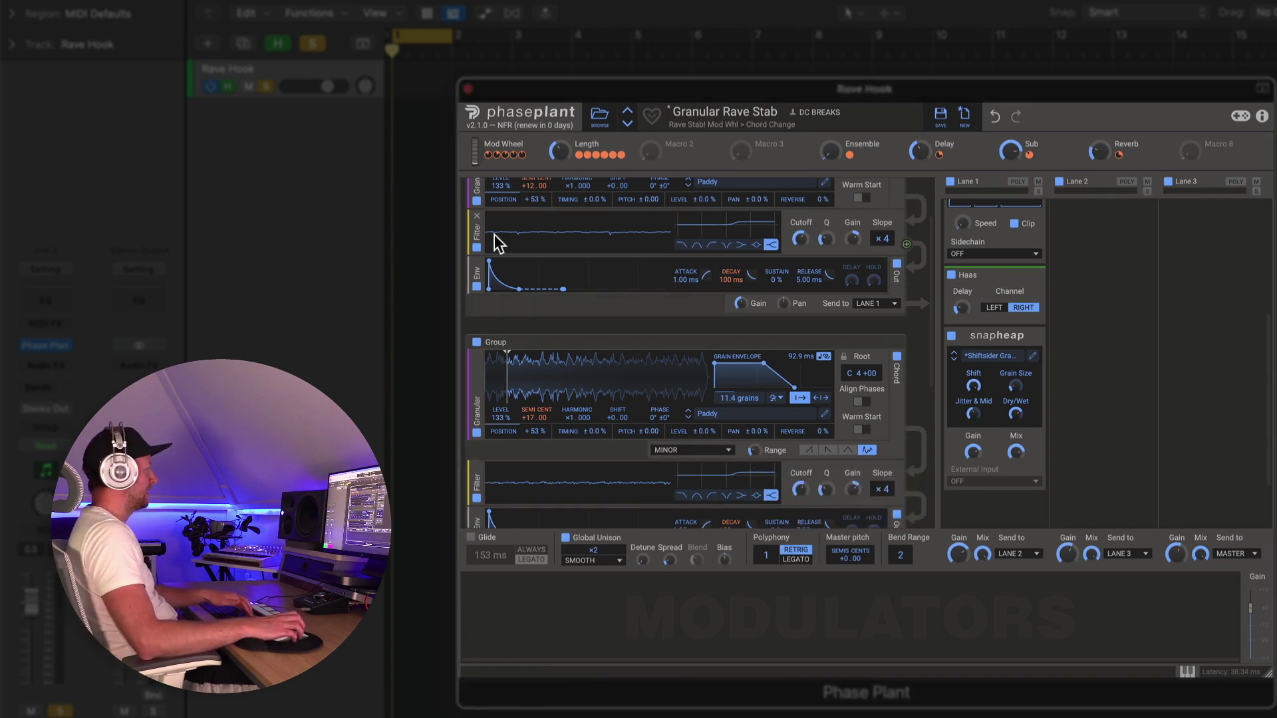
{"action": "scroll", "coordinate": [495, 242], "scroll_direction": "up", "scroll_amount": 3}
{"action": "left_click", "coordinate": [477, 188]}
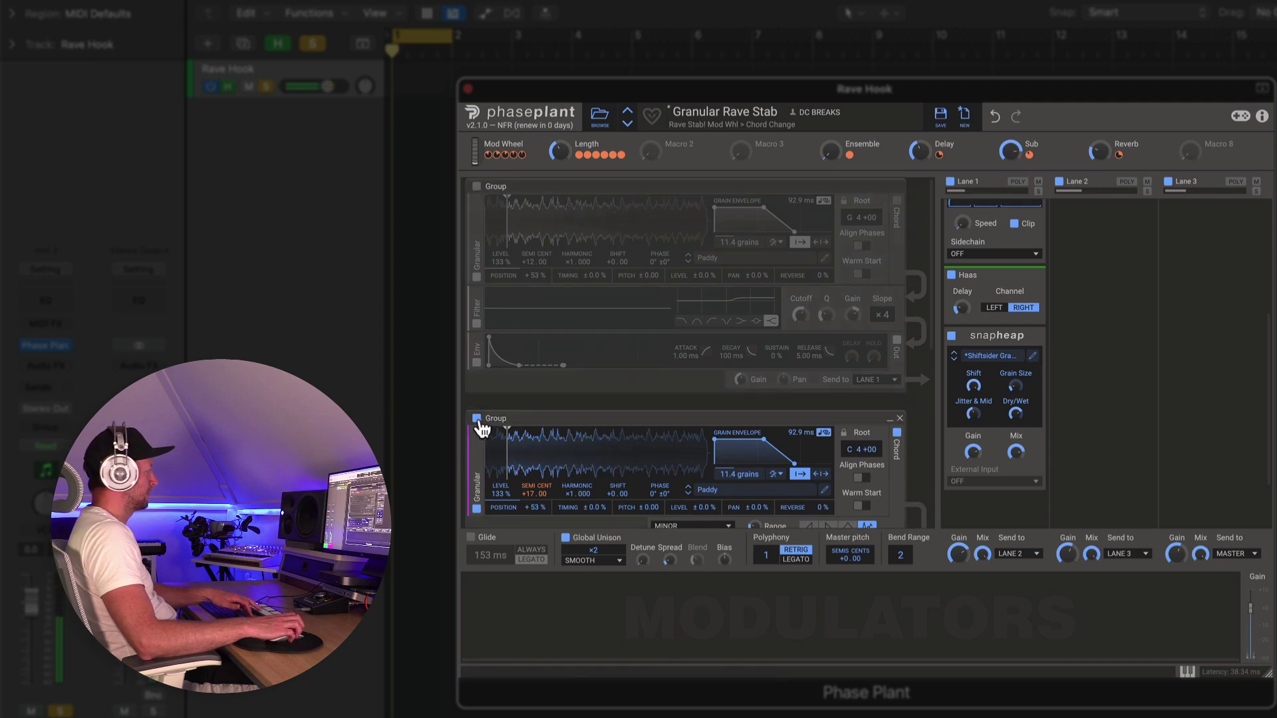
{"action": "left_click", "coordinate": [476, 417]}
{"action": "left_click", "coordinate": [477, 188]}
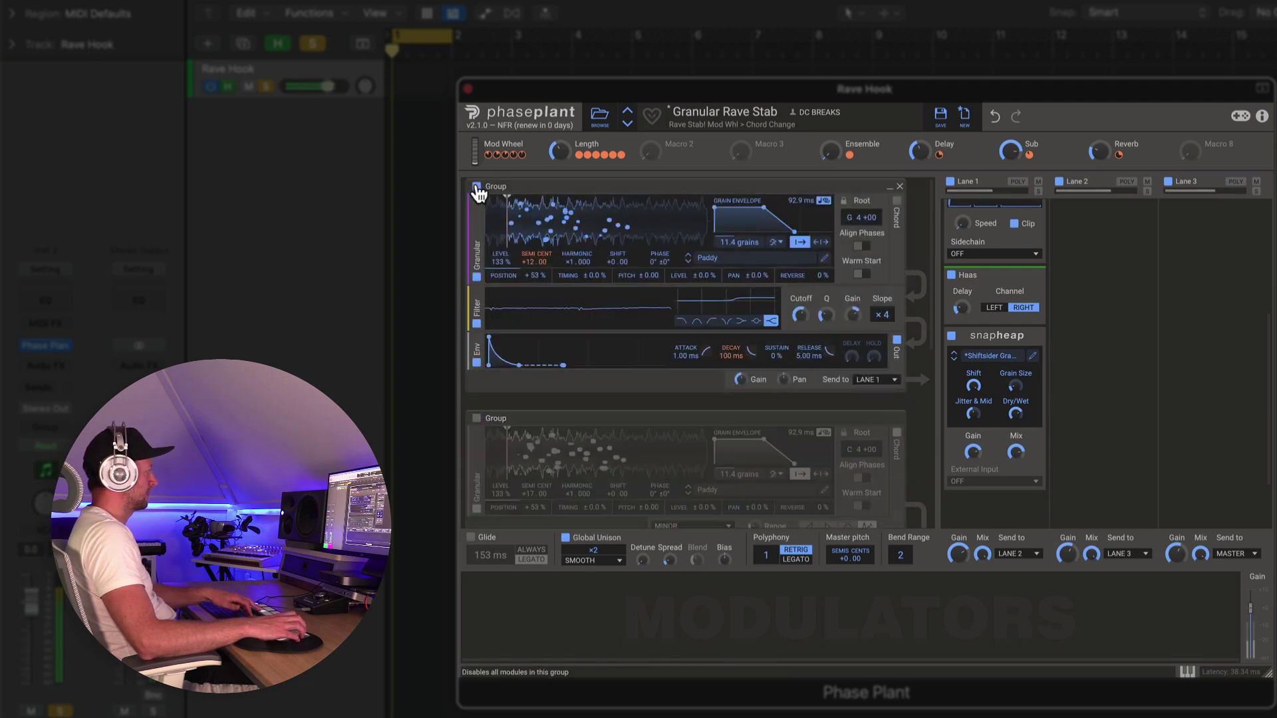
{"action": "left_click", "coordinate": [476, 187]}
{"action": "left_click", "coordinate": [477, 418]}
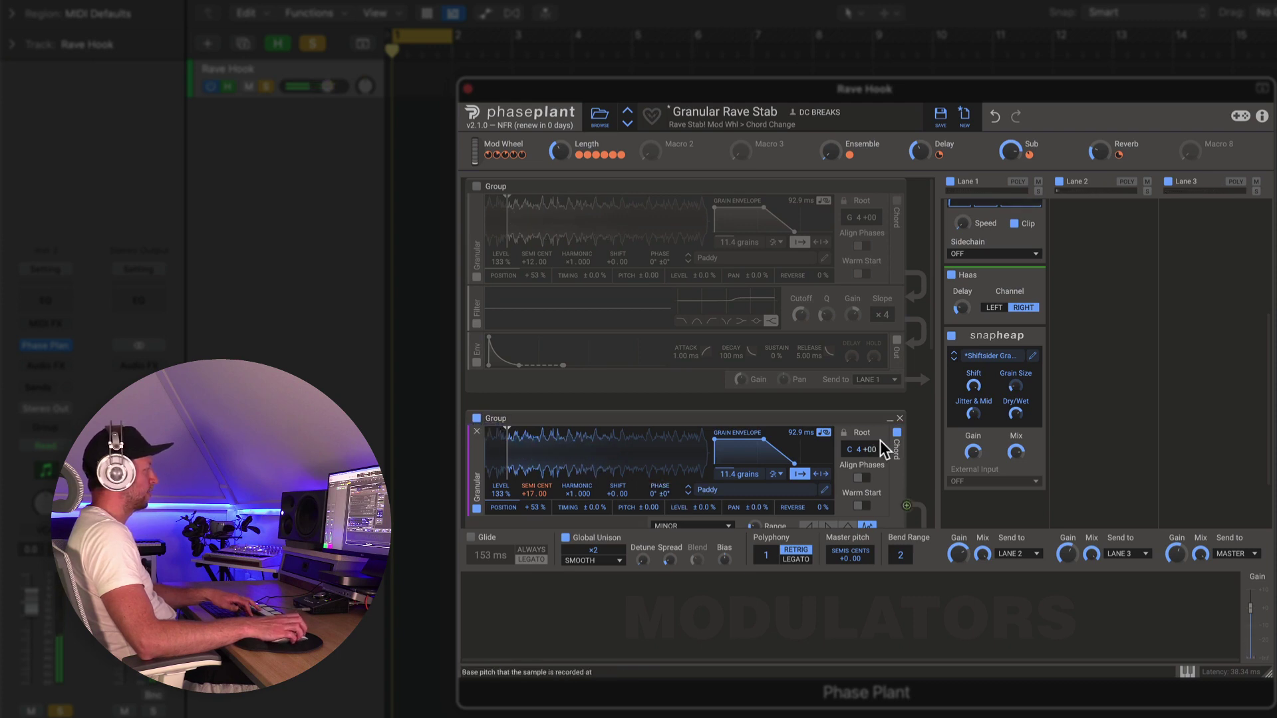
{"action": "left_click", "coordinate": [897, 433]}
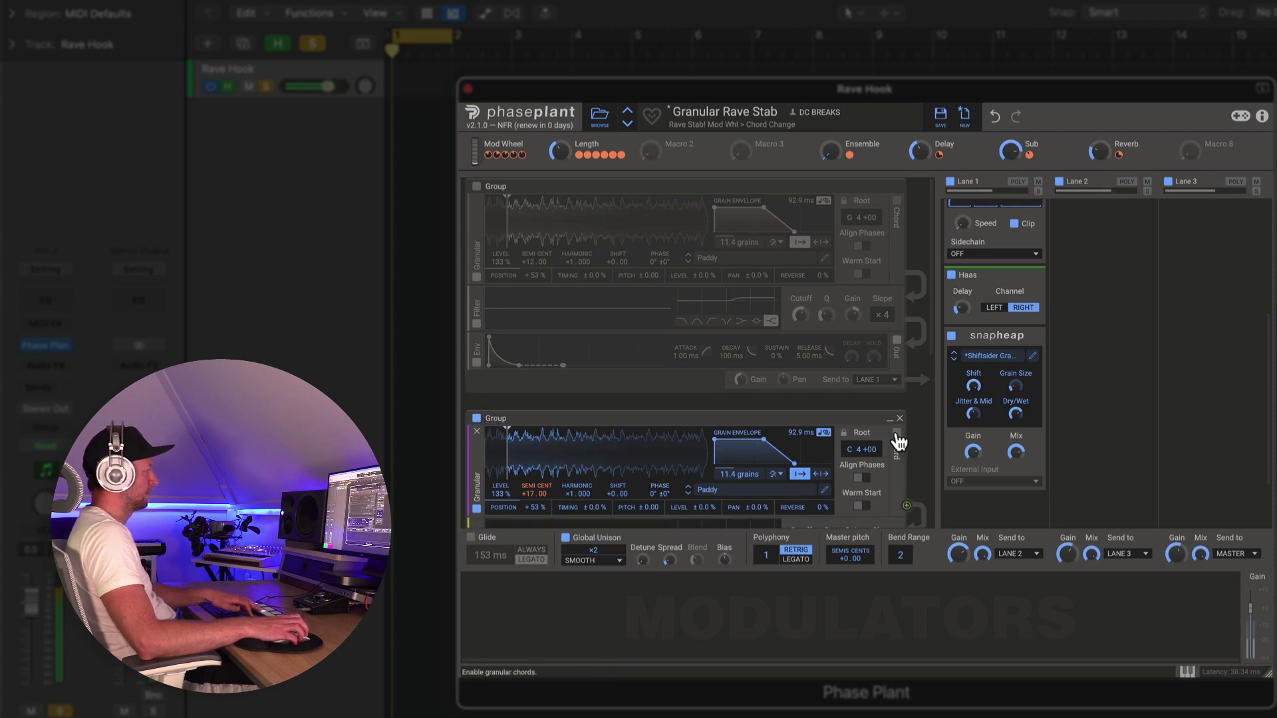
{"action": "left_click", "coordinate": [896, 434]}
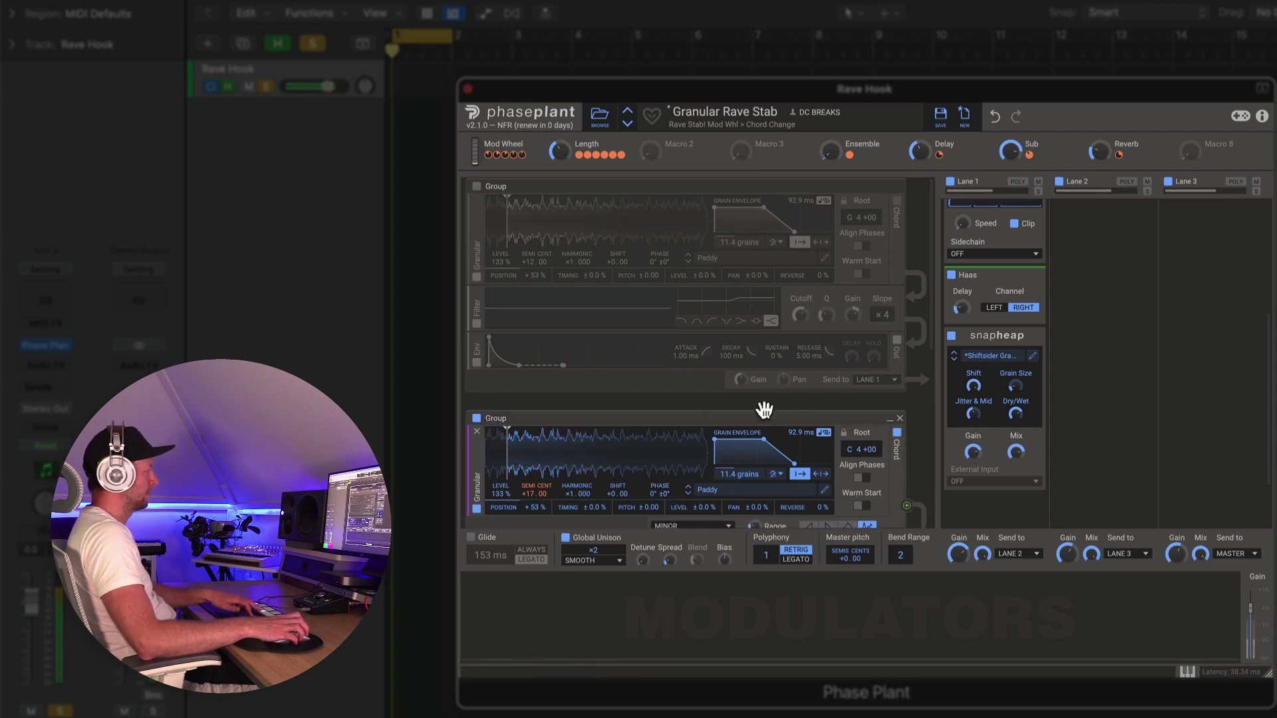
{"action": "left_click", "coordinate": [476, 187]}
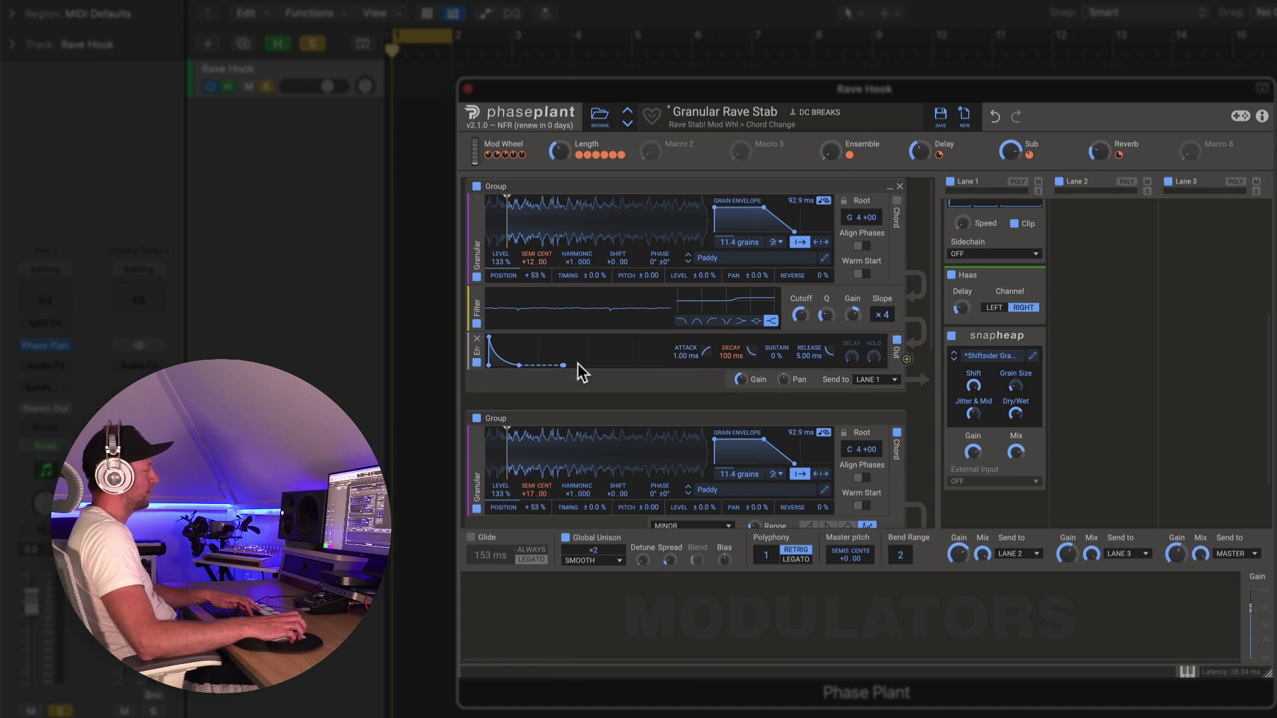
{"action": "left_click", "coordinate": [476, 419]}
{"action": "left_click", "coordinate": [476, 418]}
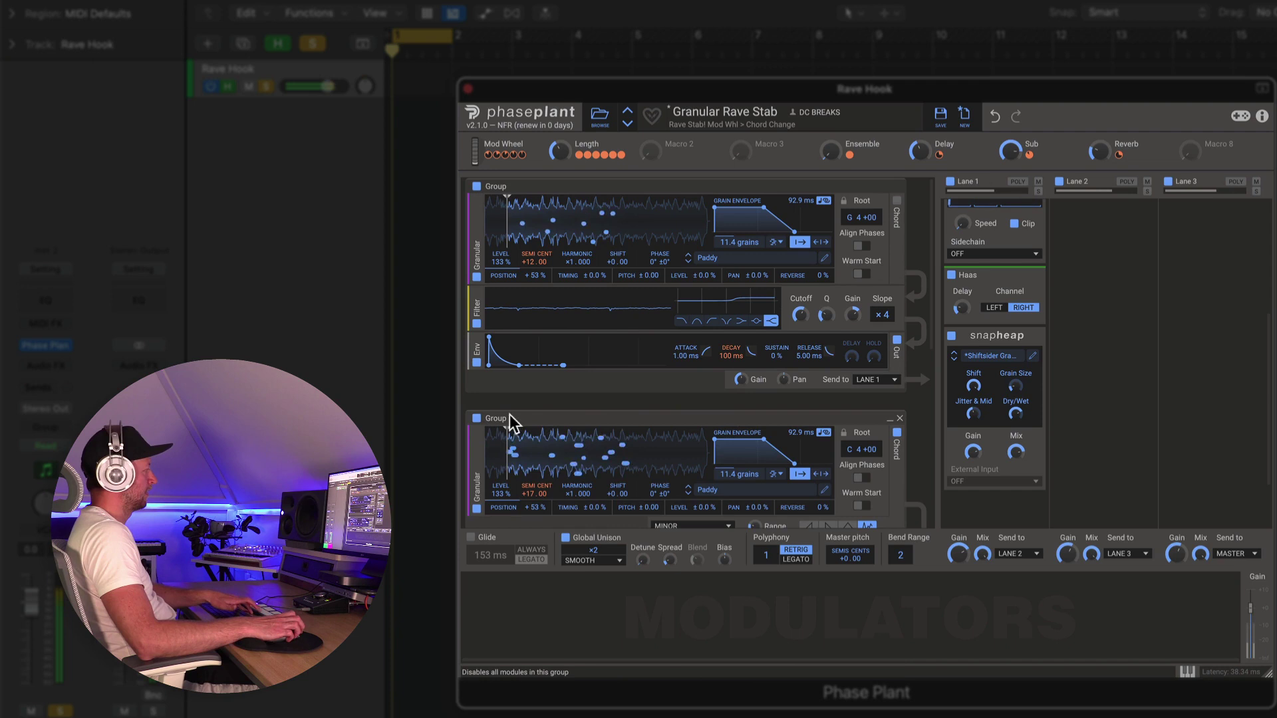
- Enable and expand the next collapsed group, a +21-semitone granular layer with MINOR chords
{"action": "scroll", "coordinate": [616, 373], "scroll_direction": "down", "scroll_amount": 2}
{"action": "scroll", "coordinate": [592, 369], "scroll_direction": "down", "scroll_amount": 2}
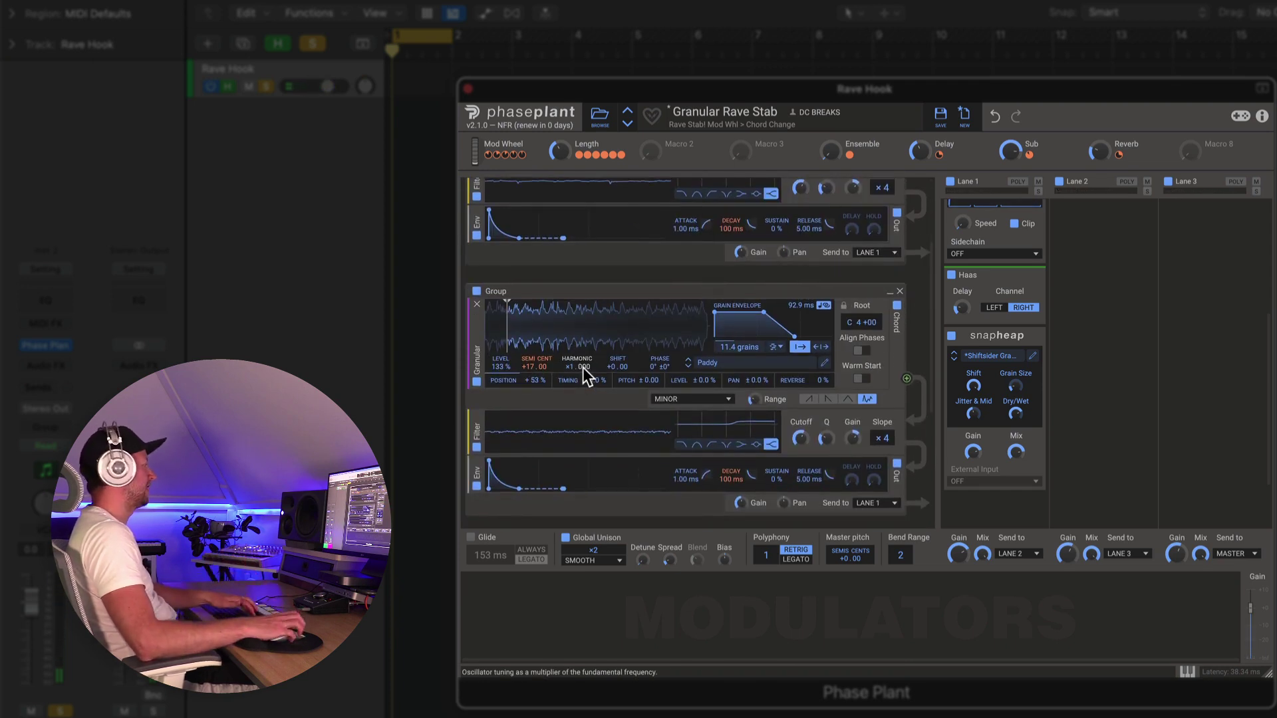
{"action": "scroll", "coordinate": [583, 362], "scroll_direction": "down", "scroll_amount": 5}
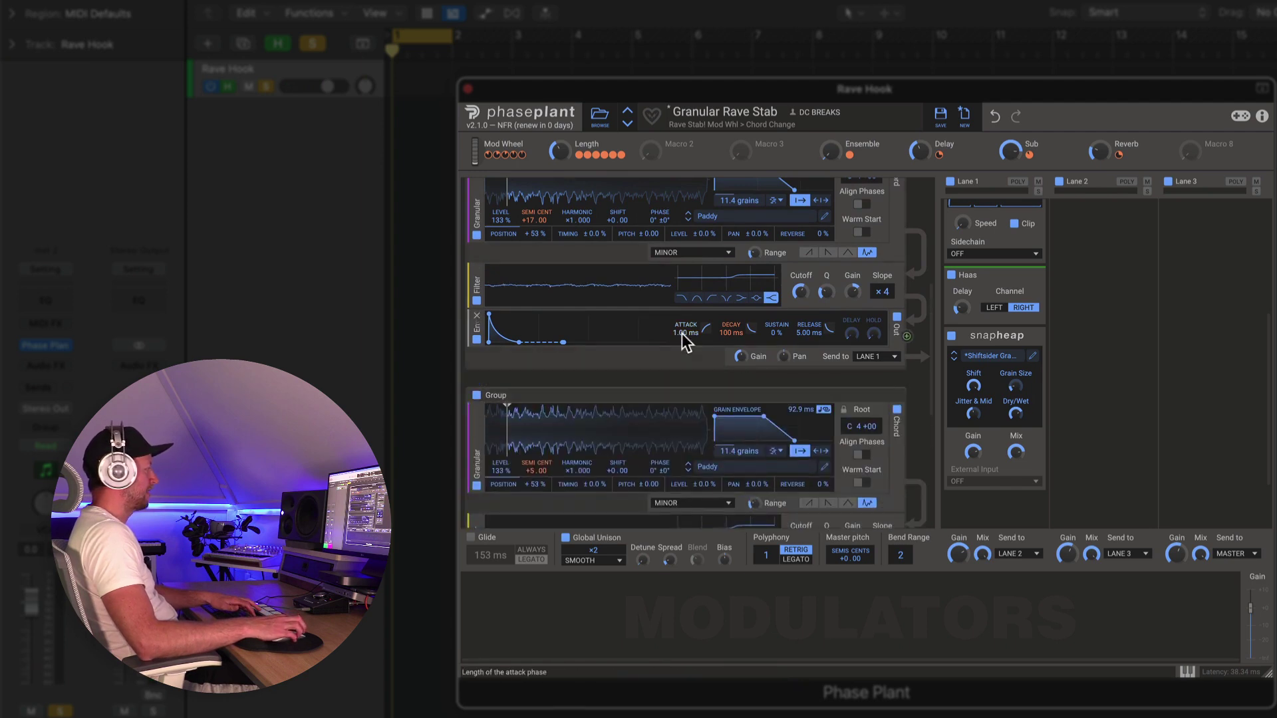
{"action": "scroll", "coordinate": [537, 414], "scroll_direction": "down", "scroll_amount": 4}
{"action": "scroll", "coordinate": [540, 392], "scroll_direction": "down", "scroll_amount": 6}
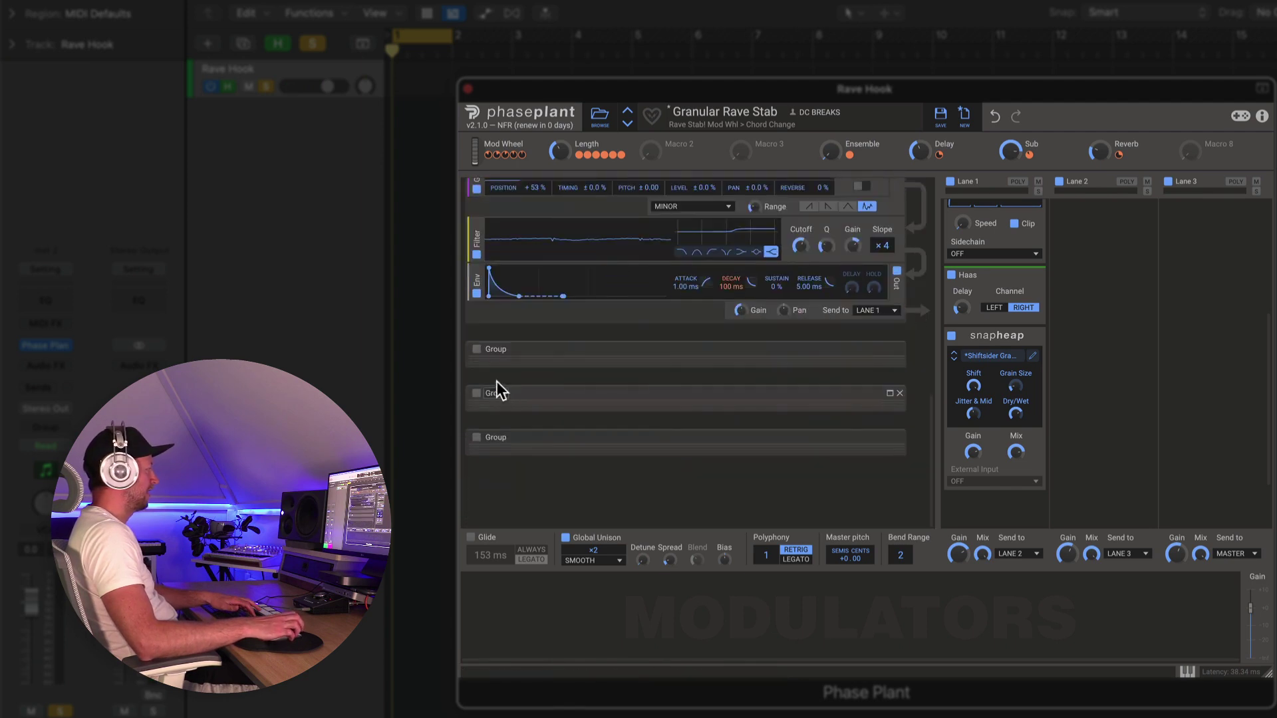
{"action": "left_click", "coordinate": [476, 350]}
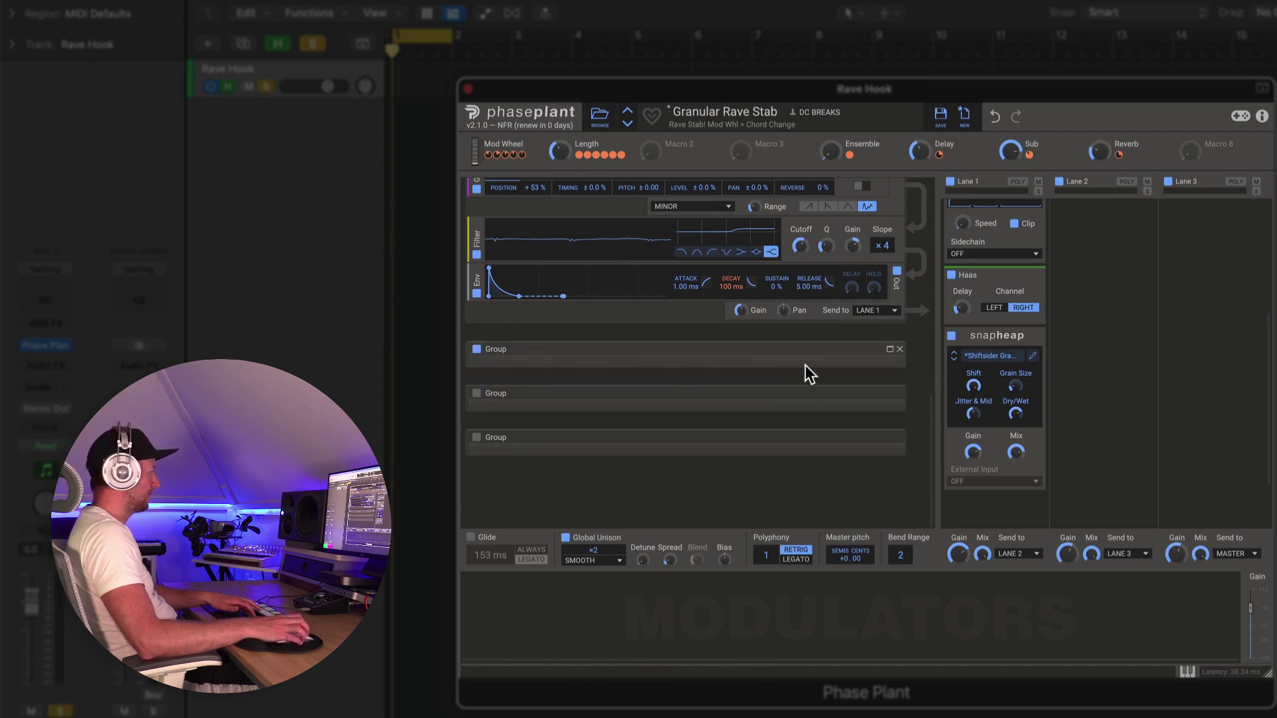
{"action": "left_click", "coordinate": [890, 349]}
{"action": "scroll", "coordinate": [628, 305], "scroll_direction": "down", "scroll_amount": 2}
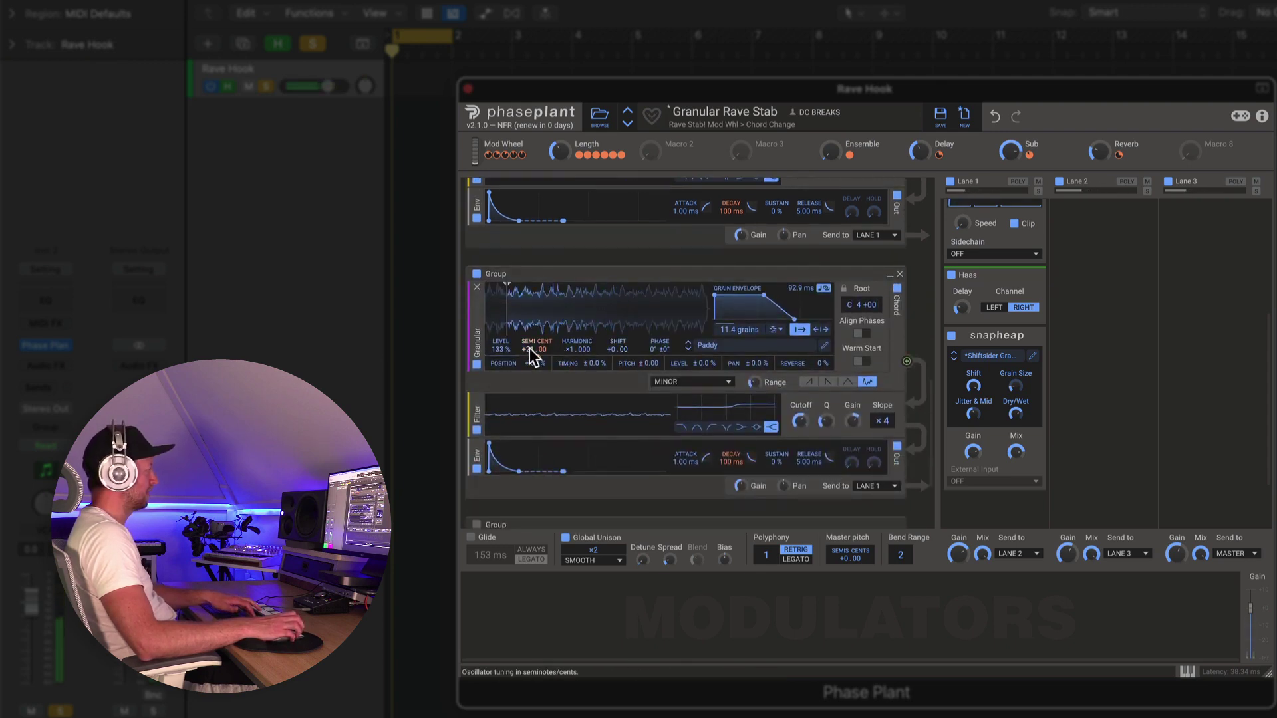
{"action": "scroll", "coordinate": [529, 348], "scroll_direction": "up", "scroll_amount": 3}
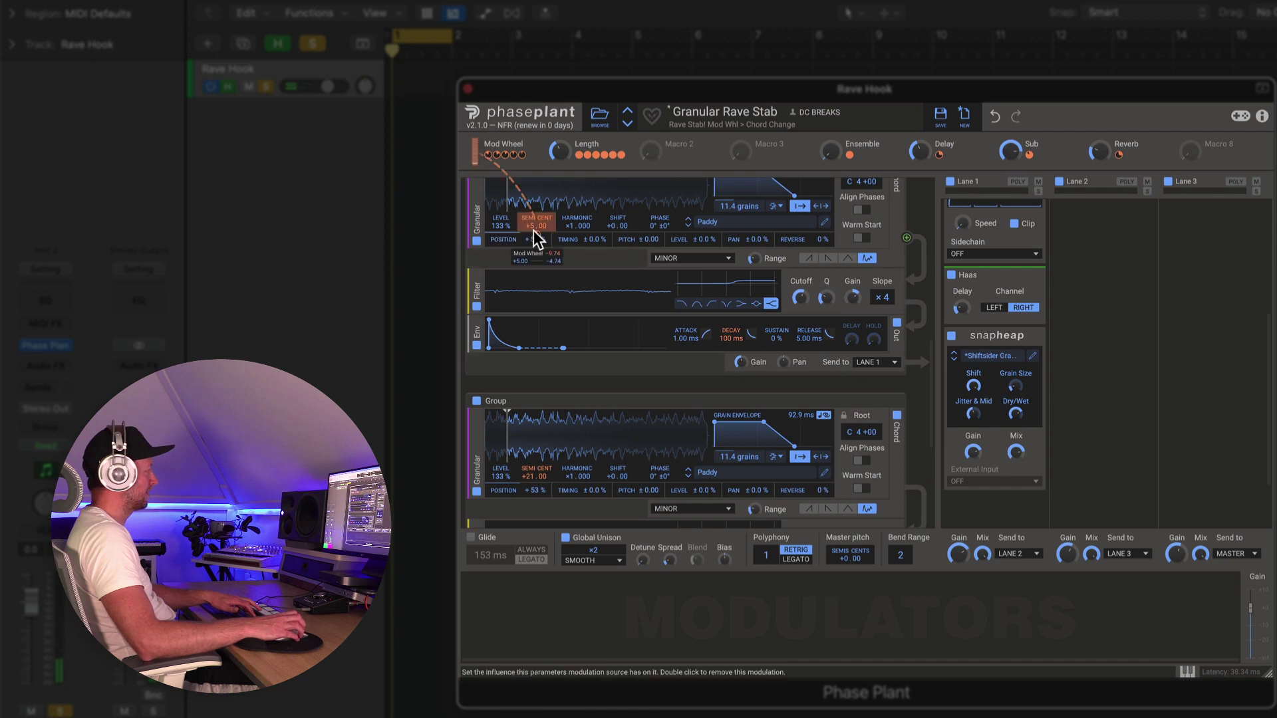
{"action": "scroll", "coordinate": [672, 280], "scroll_direction": "up", "scroll_amount": 1}
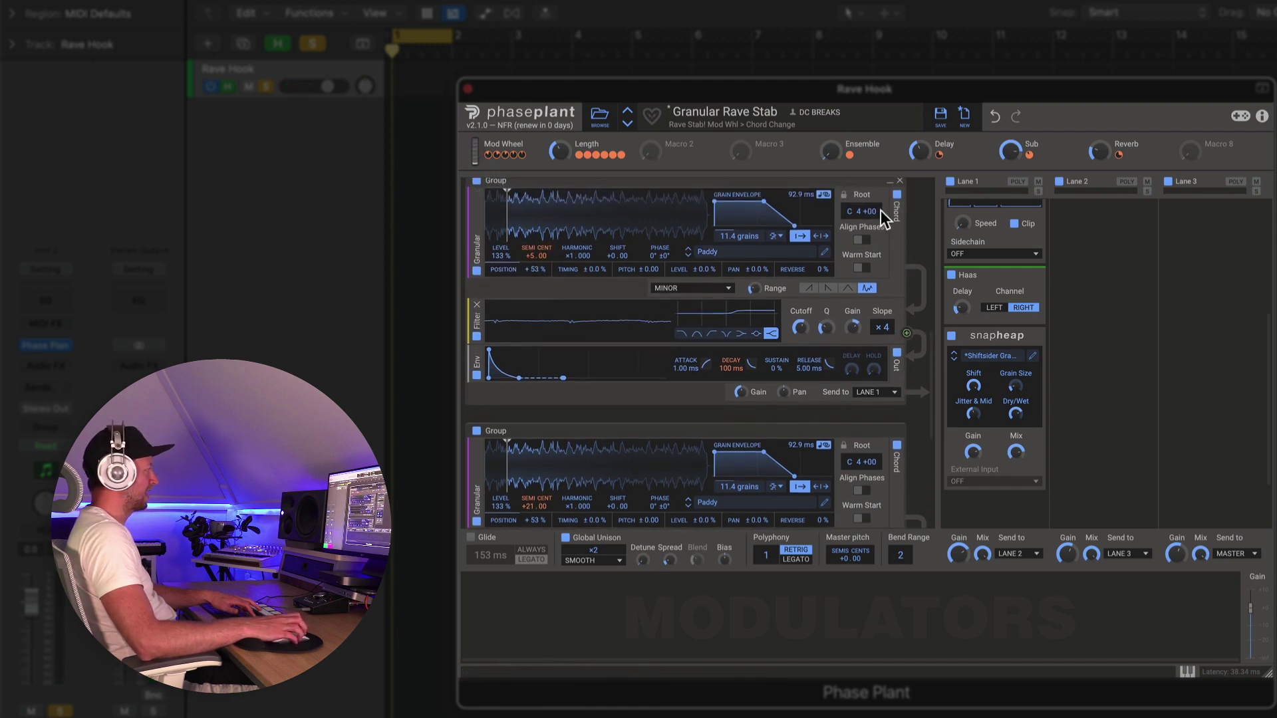
{"action": "scroll", "coordinate": [698, 301], "scroll_direction": "down", "scroll_amount": 3}
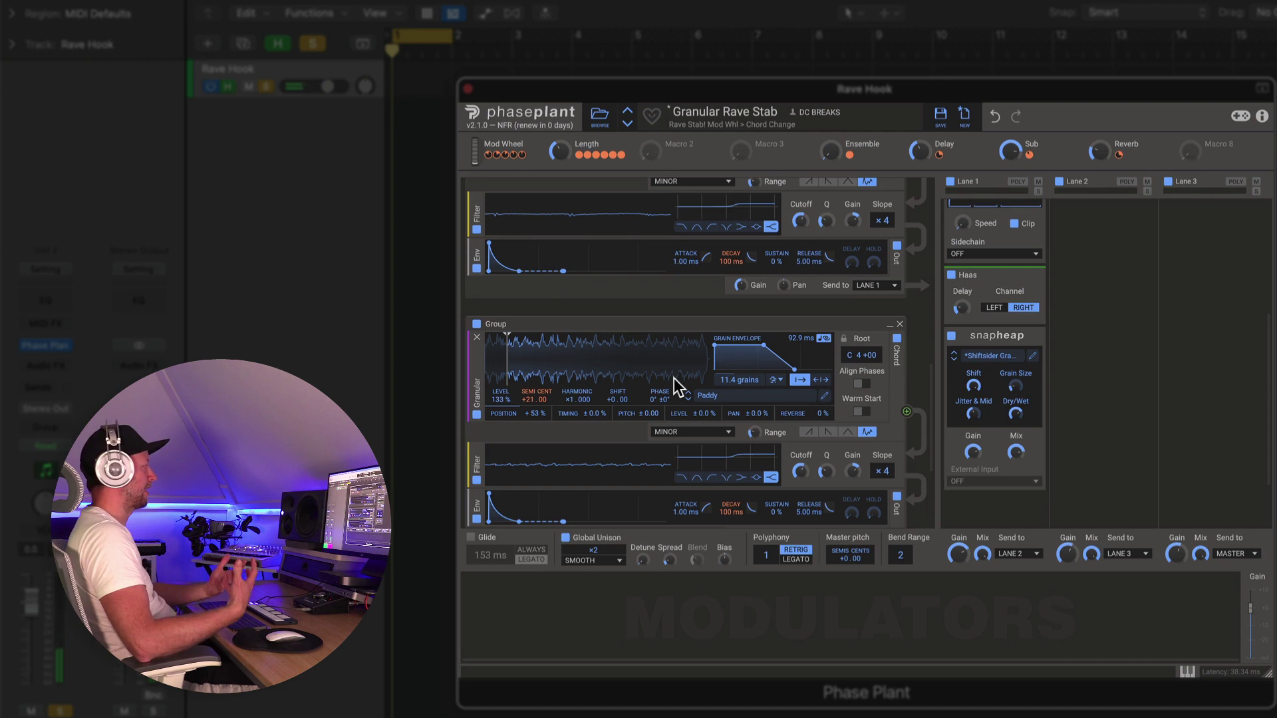
{"action": "scroll", "coordinate": [658, 379], "scroll_direction": "down", "scroll_amount": 3}
{"action": "scroll", "coordinate": [659, 374], "scroll_direction": "down", "scroll_amount": 3}
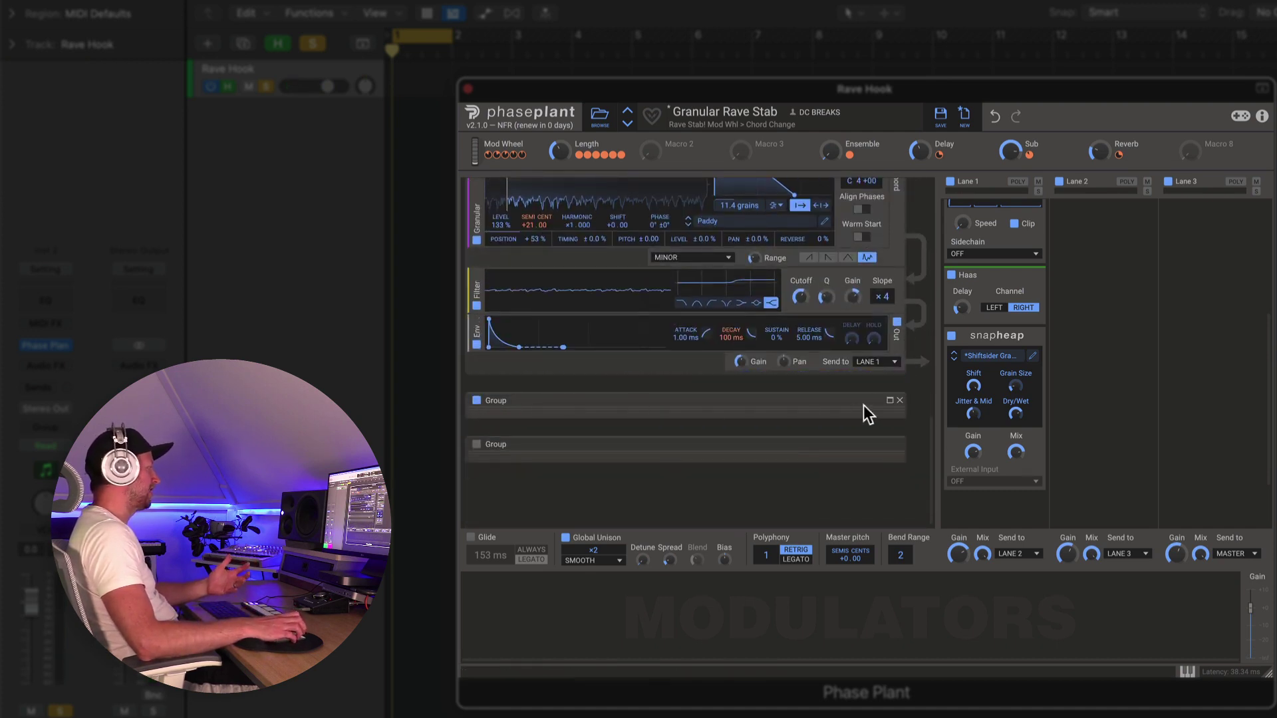
- Expand the +13 saw-oscillator group, then enable and expand the last group's sine oscillator
{"action": "left_click", "coordinate": [890, 401]}
{"action": "scroll", "coordinate": [656, 392], "scroll_direction": "down", "scroll_amount": 3}
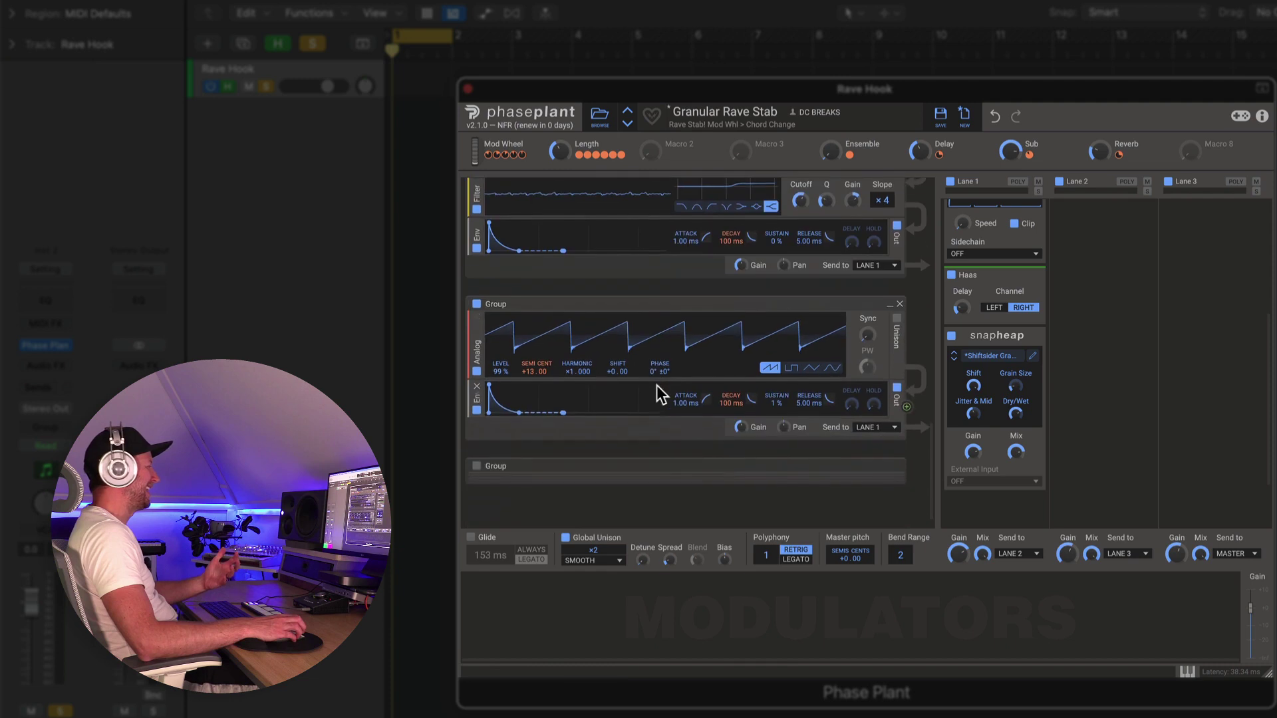
{"action": "left_click", "coordinate": [476, 466]}
{"action": "left_click", "coordinate": [889, 466]}
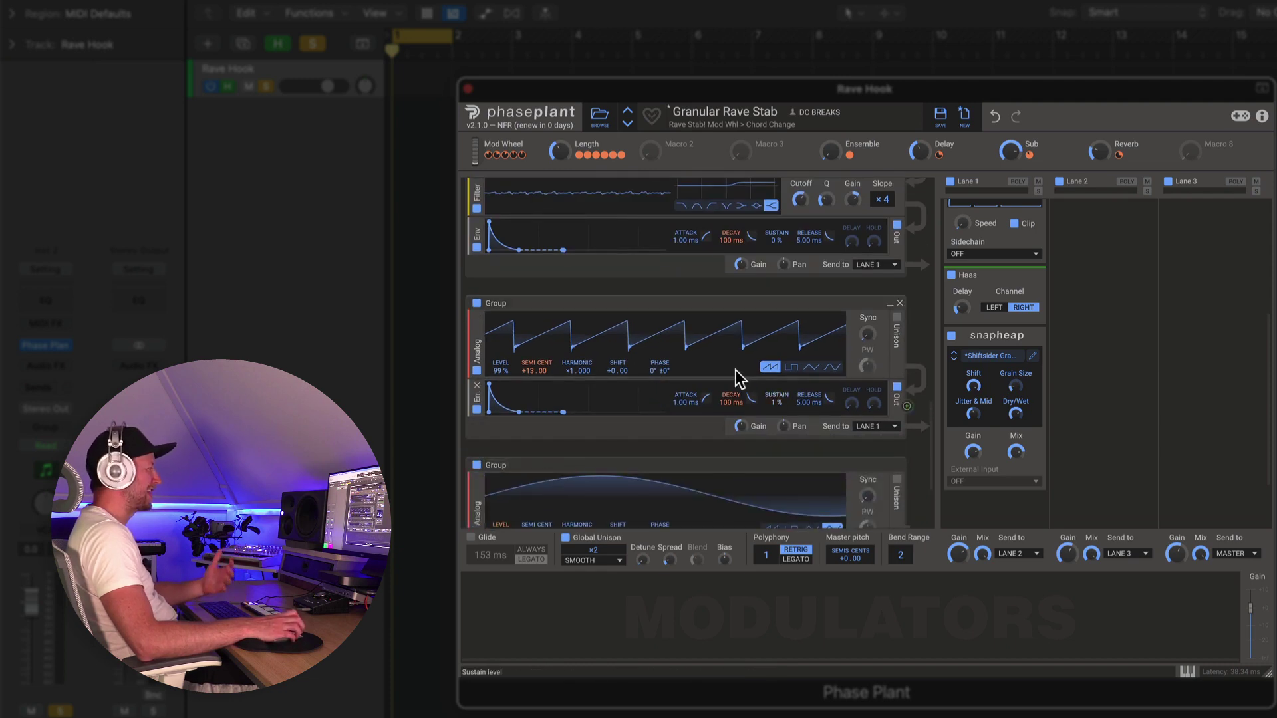
{"action": "scroll", "coordinate": [736, 370], "scroll_direction": "down", "scroll_amount": 2}
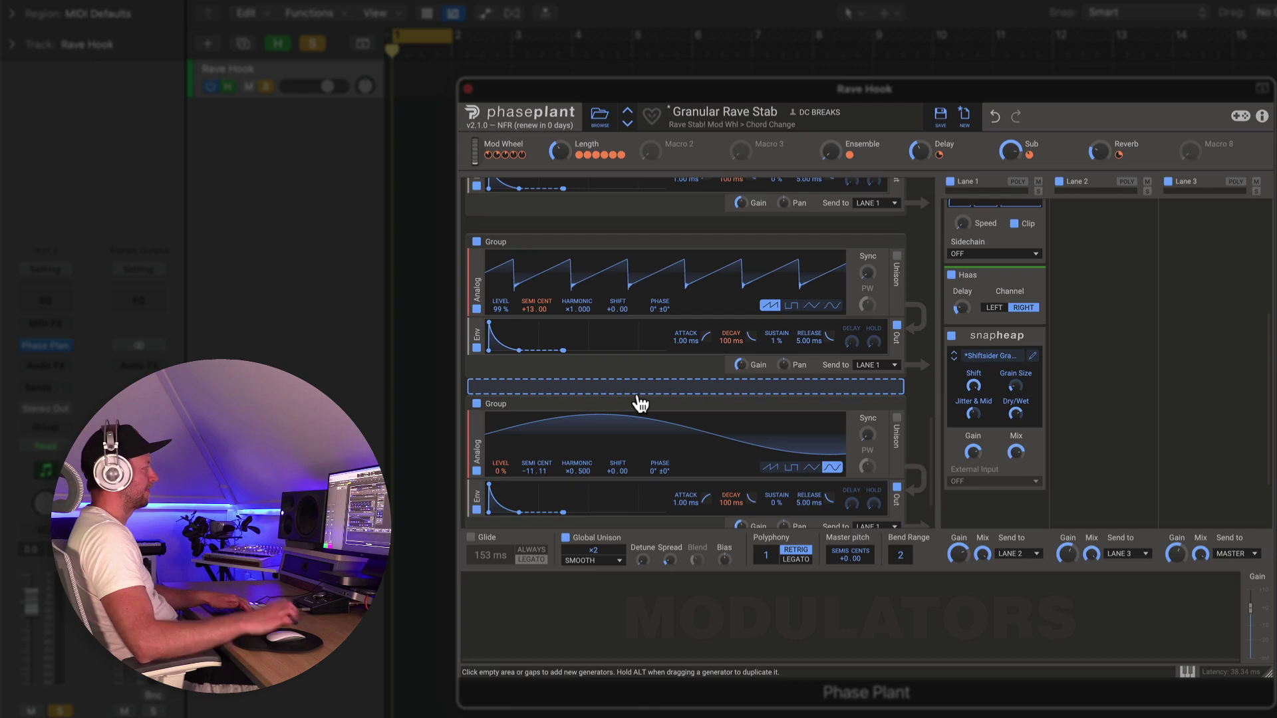
{"action": "scroll", "coordinate": [971, 293], "scroll_direction": "up", "scroll_amount": 5}
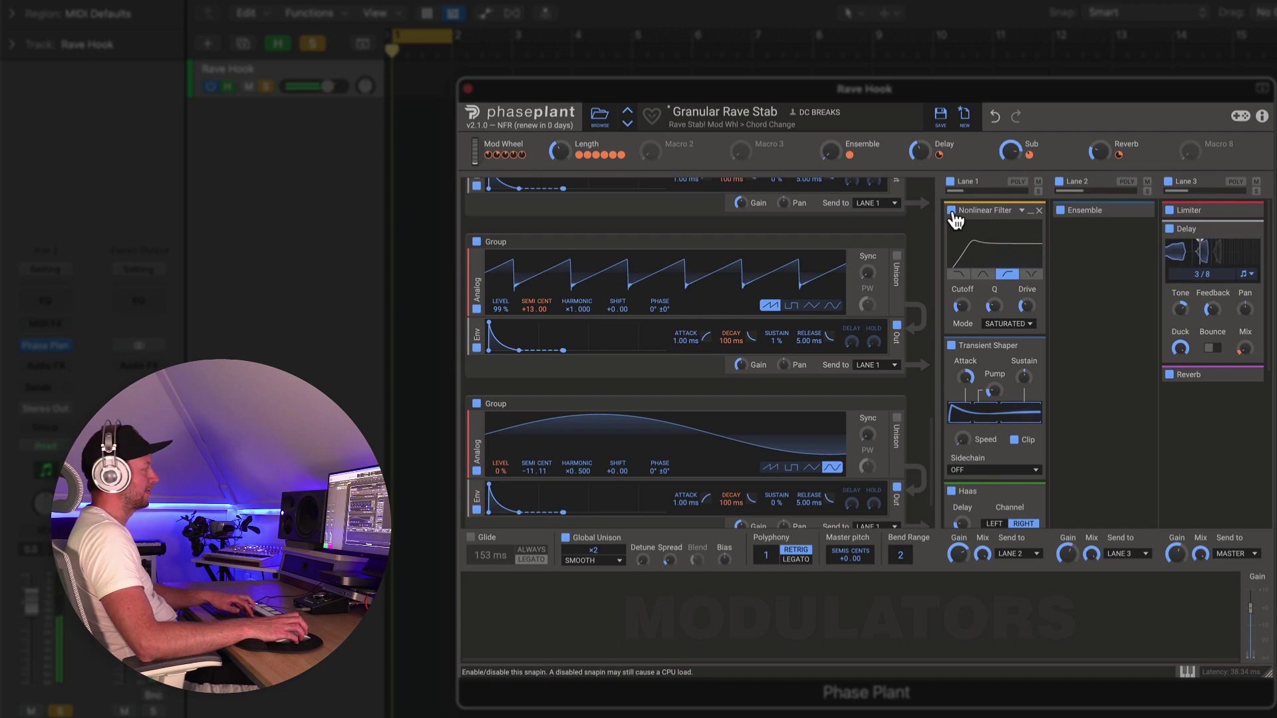
- Compare the Nonlinear Filter on and off, then mute and re-enable both Analog groups
{"action": "left_click", "coordinate": [951, 210]}
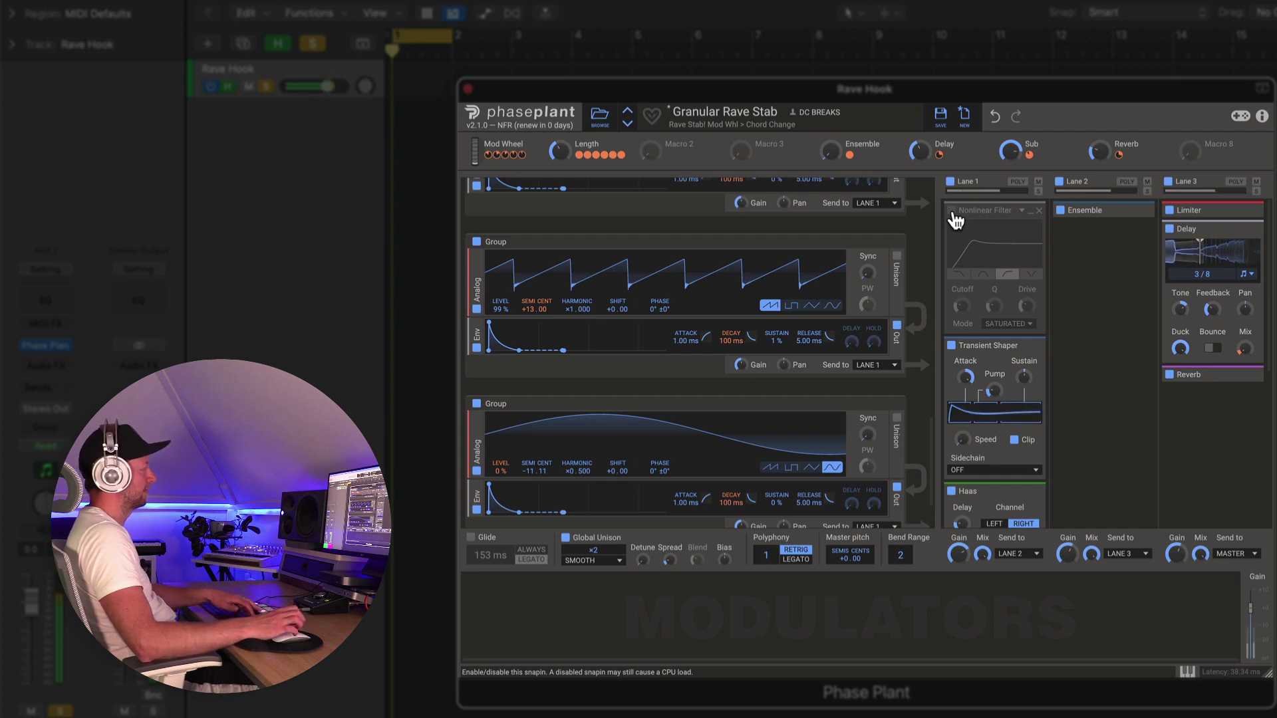
{"action": "left_click", "coordinate": [952, 211]}
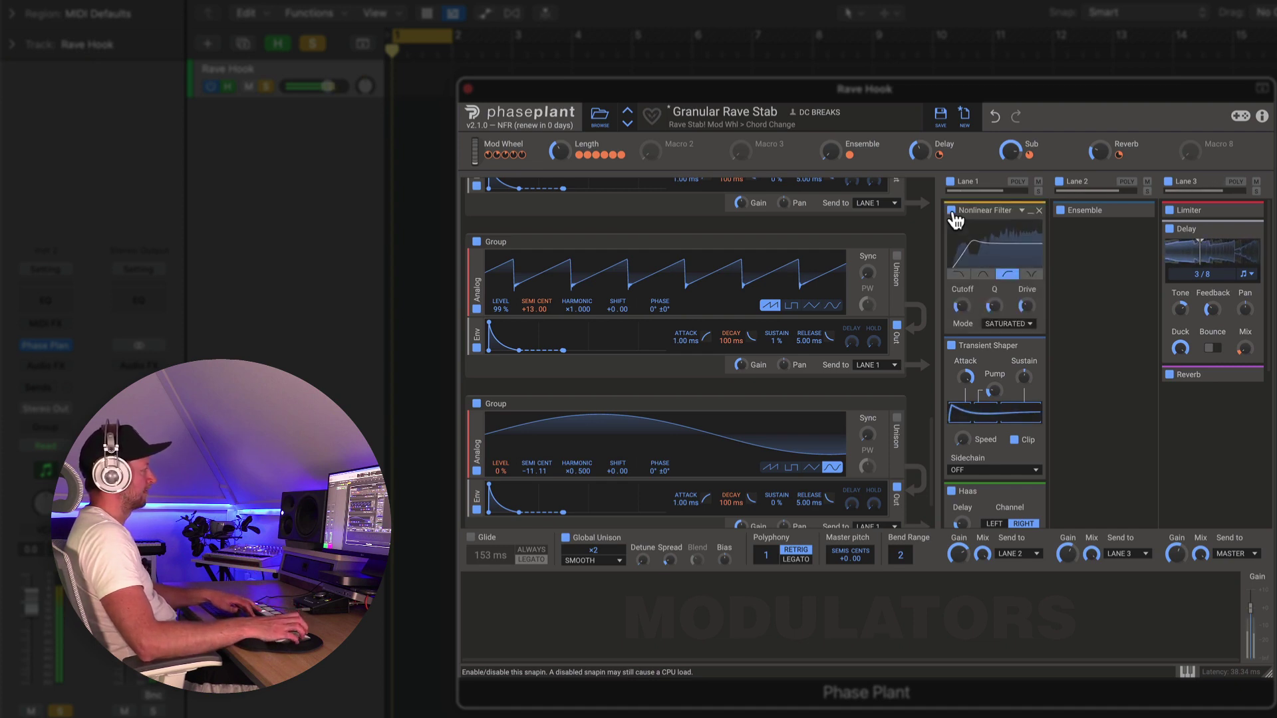
{"action": "left_click", "coordinate": [476, 404]}
{"action": "scroll", "coordinate": [480, 252], "scroll_direction": "down", "scroll_amount": 1}
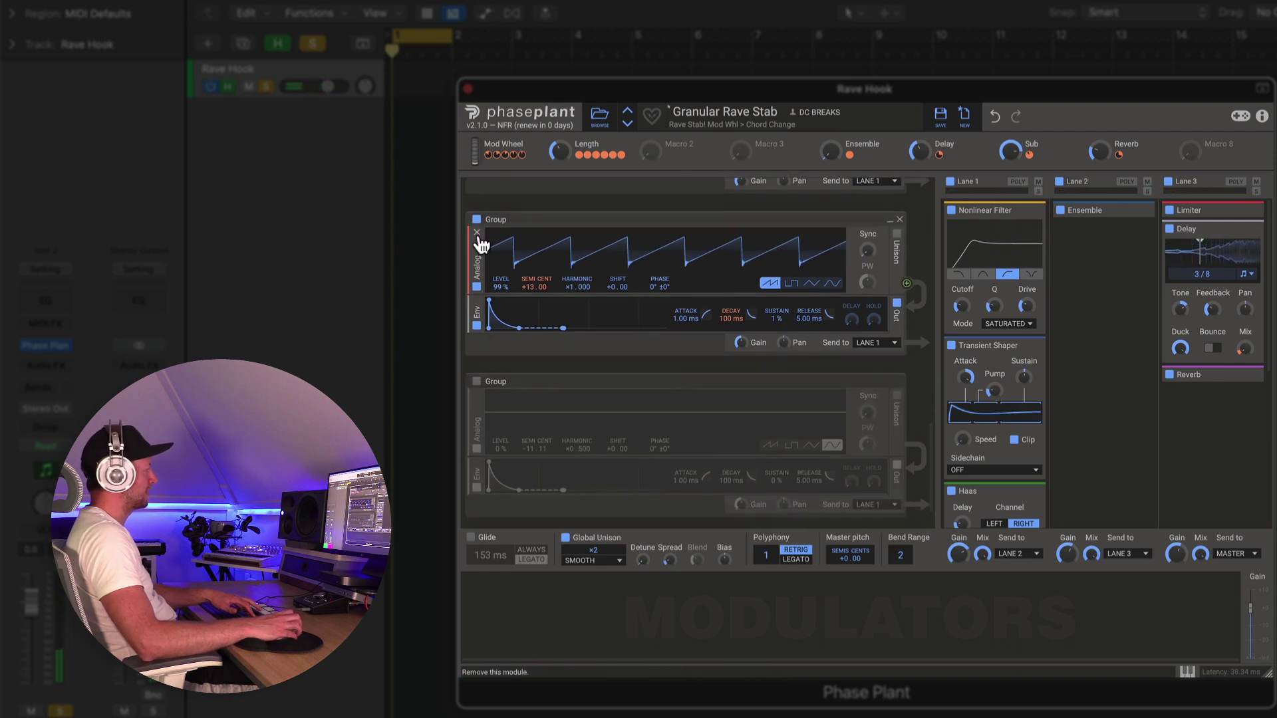
{"action": "left_click", "coordinate": [477, 221]}
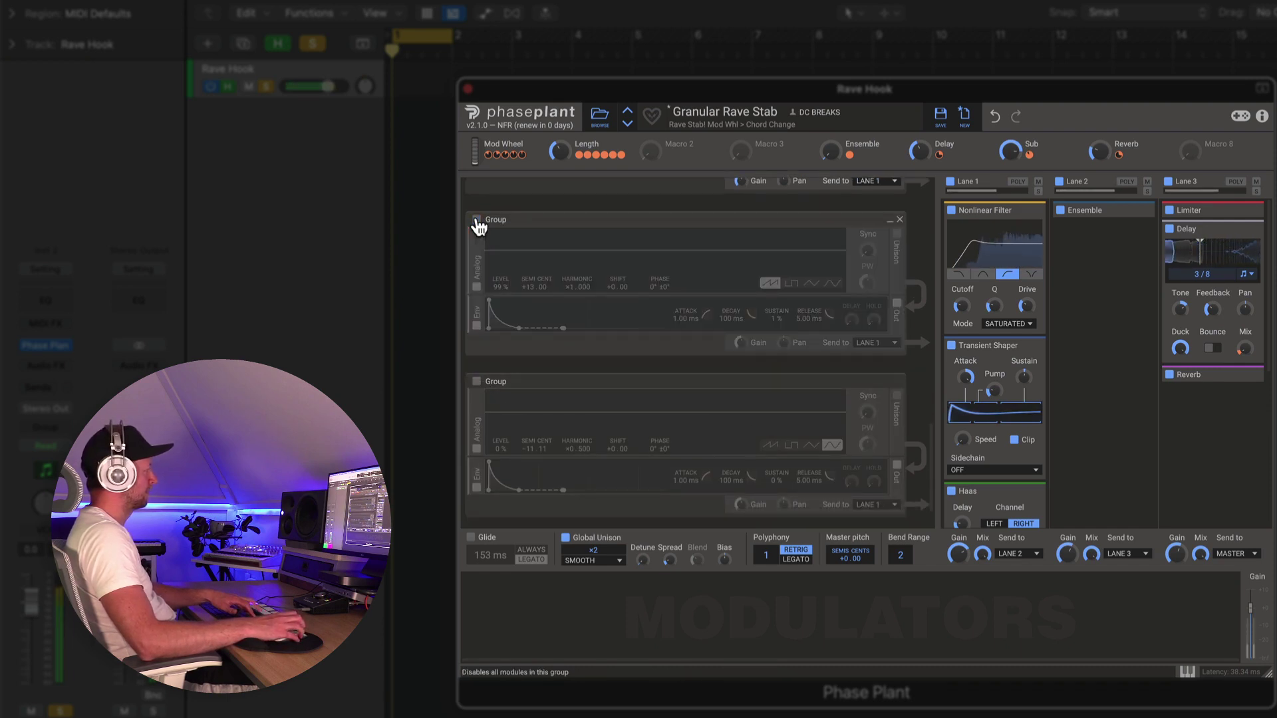
{"action": "left_click", "coordinate": [476, 220]}
{"action": "left_click", "coordinate": [477, 381]}
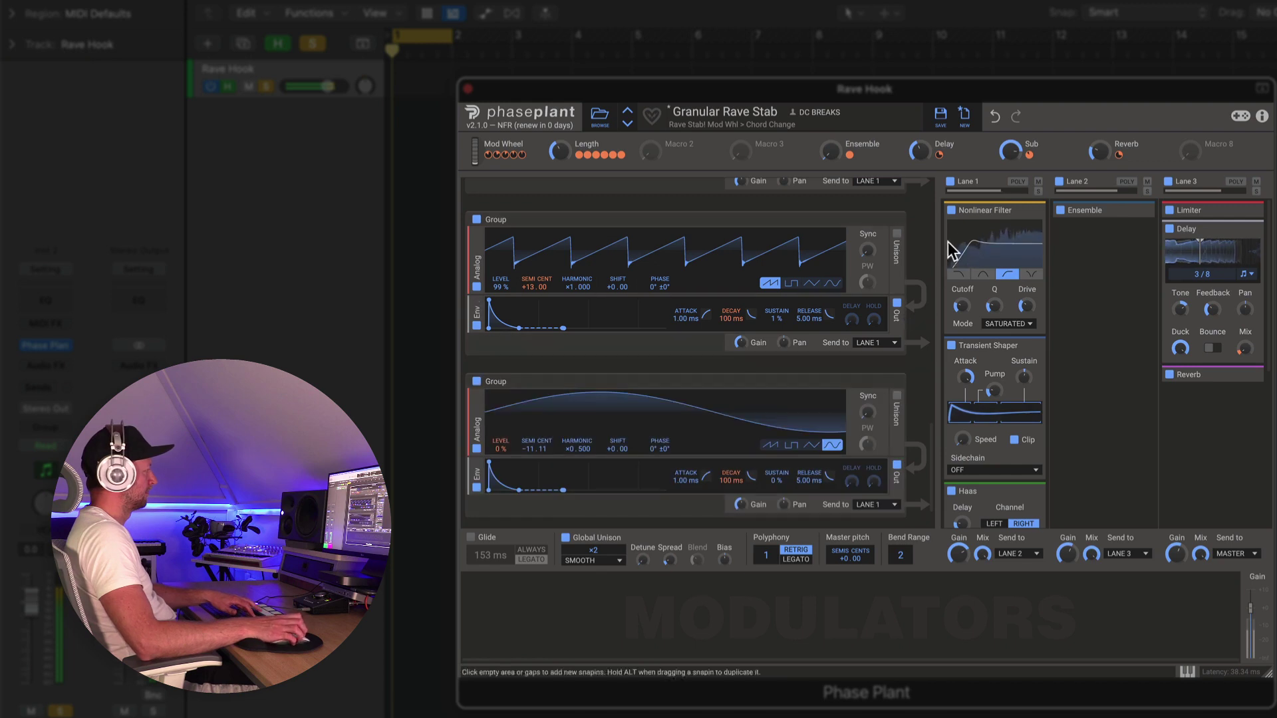
- Bypass the Nonlinear Filter once more to compare, leaving it enabled
{"action": "left_click", "coordinate": [951, 211]}
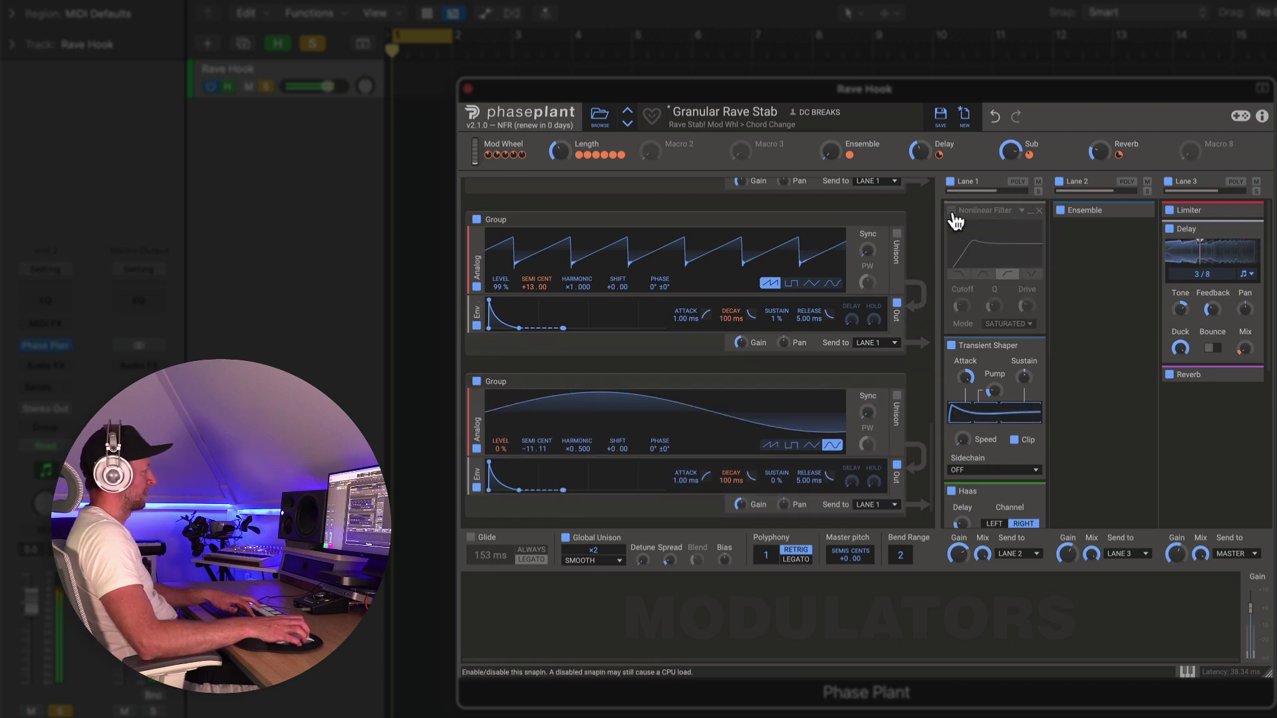
{"action": "left_click", "coordinate": [952, 211]}
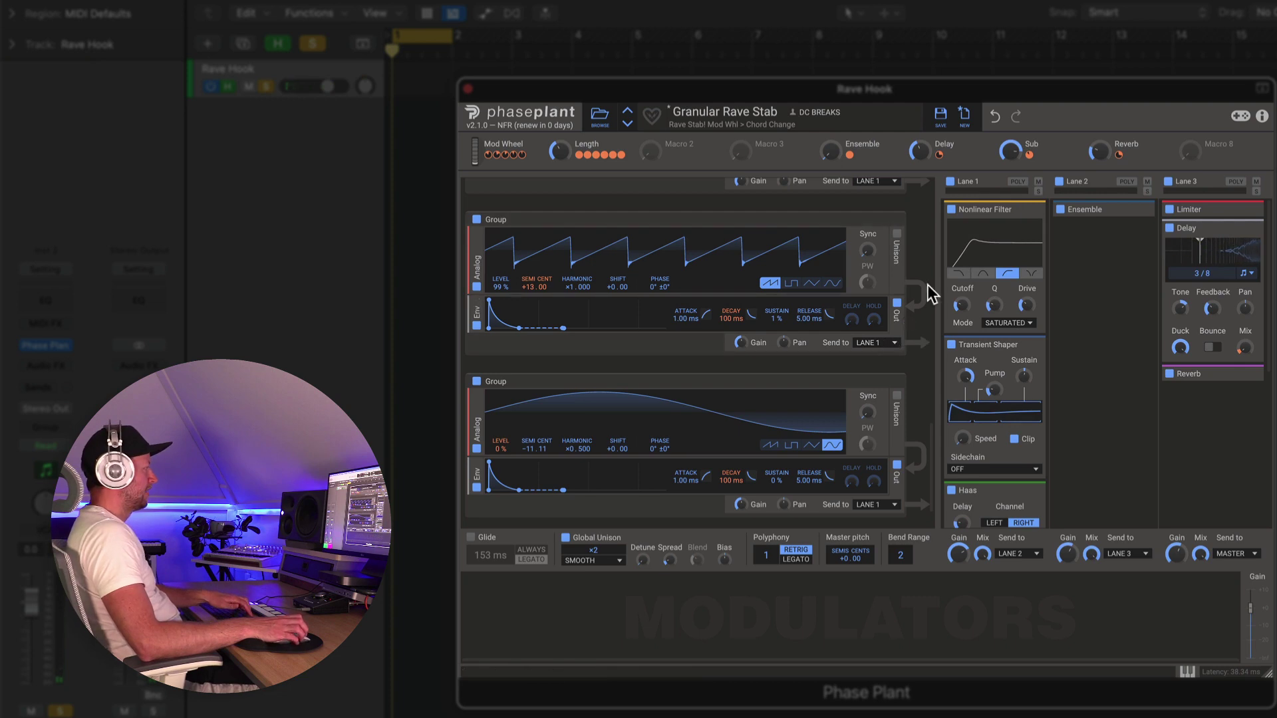
{"action": "scroll", "coordinate": [928, 284], "scroll_direction": "up", "scroll_amount": 10}
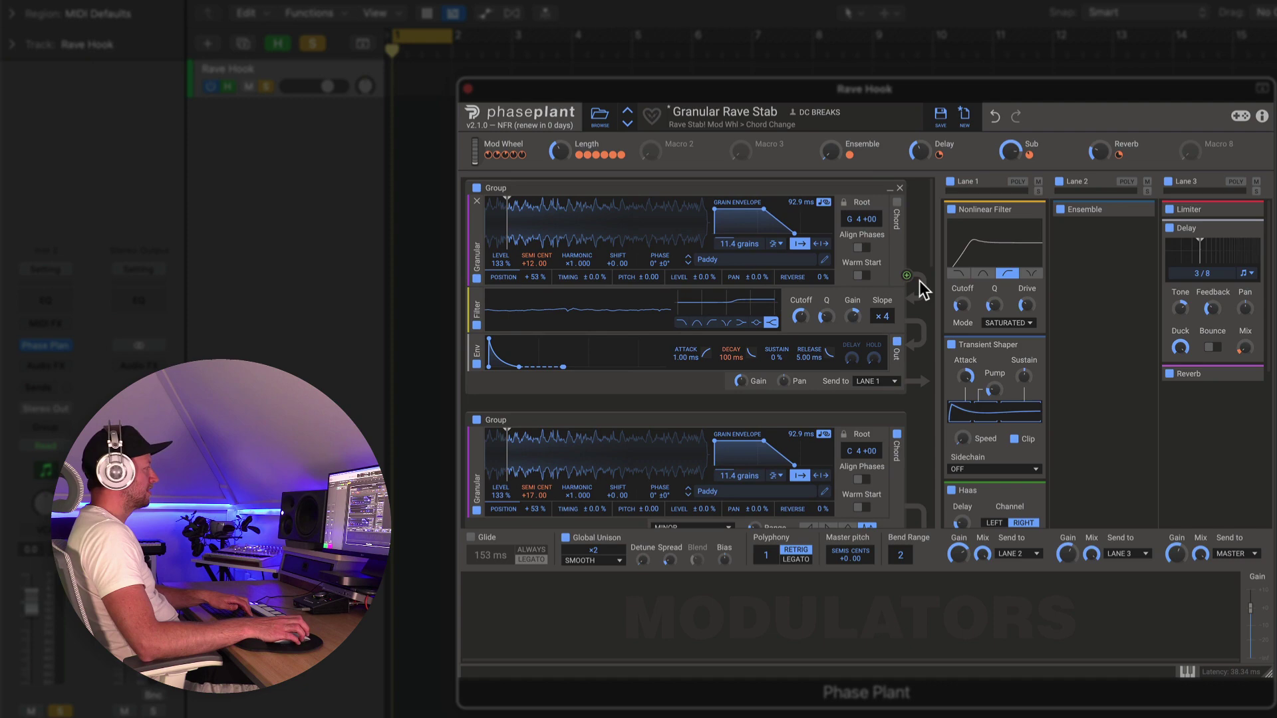
- Switch off the three lower granular groups, including the +21.00 group
{"action": "scroll", "coordinate": [920, 281], "scroll_direction": "down", "scroll_amount": 5}
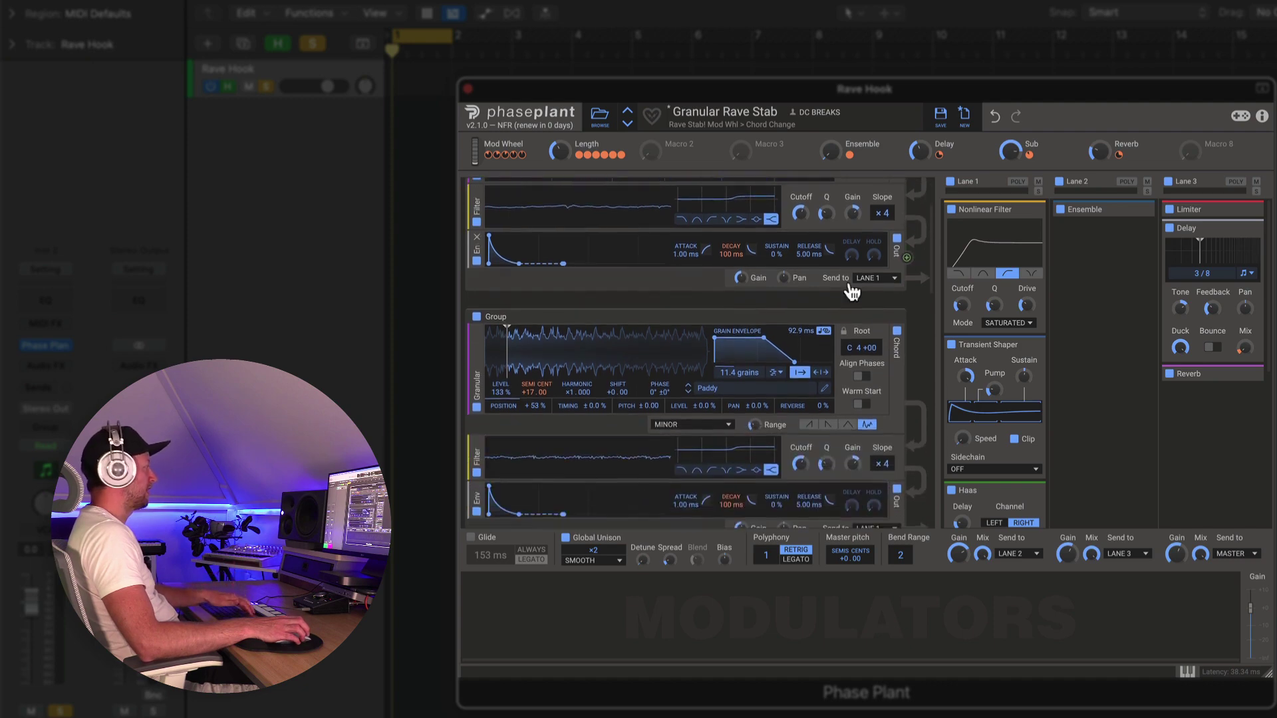
{"action": "left_click", "coordinate": [480, 316]}
{"action": "scroll", "coordinate": [481, 323], "scroll_direction": "down", "scroll_amount": 3}
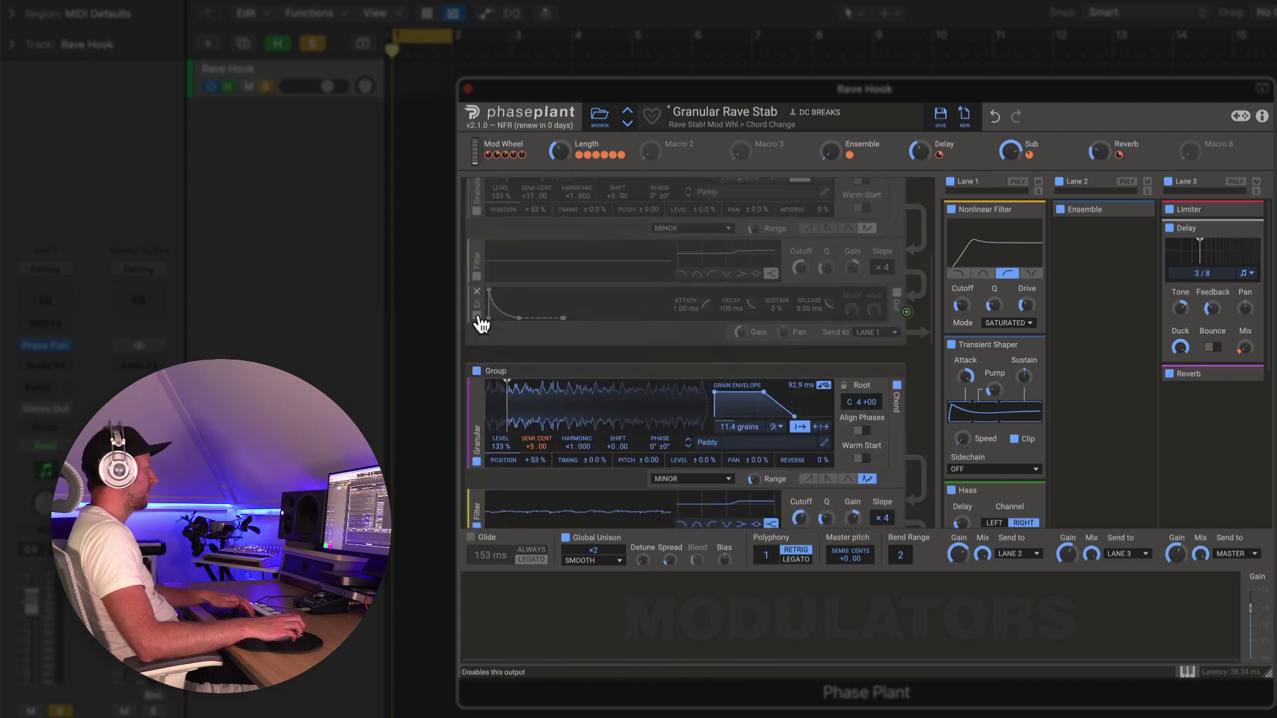
{"action": "left_click", "coordinate": [477, 370]}
{"action": "scroll", "coordinate": [479, 372], "scroll_direction": "down", "scroll_amount": 3}
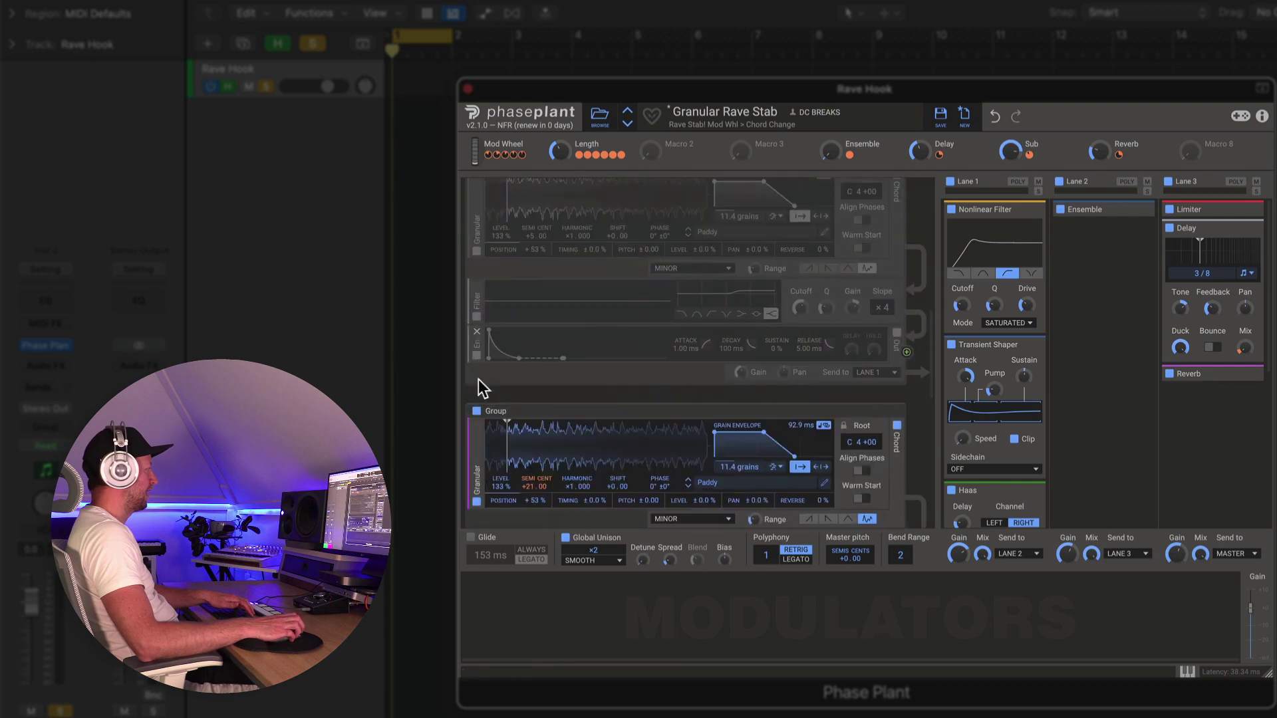
{"action": "left_click", "coordinate": [476, 411]}
{"action": "scroll", "coordinate": [503, 376], "scroll_direction": "down", "scroll_amount": 3}
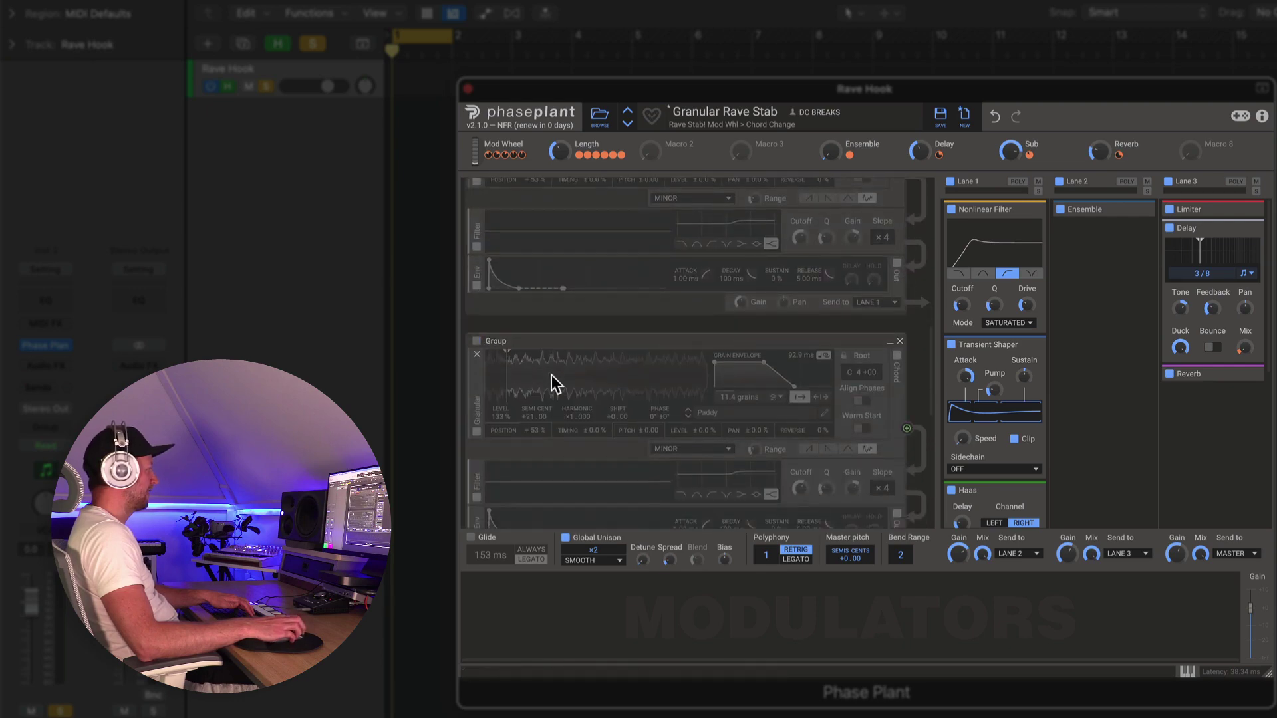
{"action": "scroll", "coordinate": [556, 382], "scroll_direction": "down", "scroll_amount": 8}
- Delete the muted second granular group
{"action": "scroll", "coordinate": [858, 293], "scroll_direction": "up", "scroll_amount": 13}
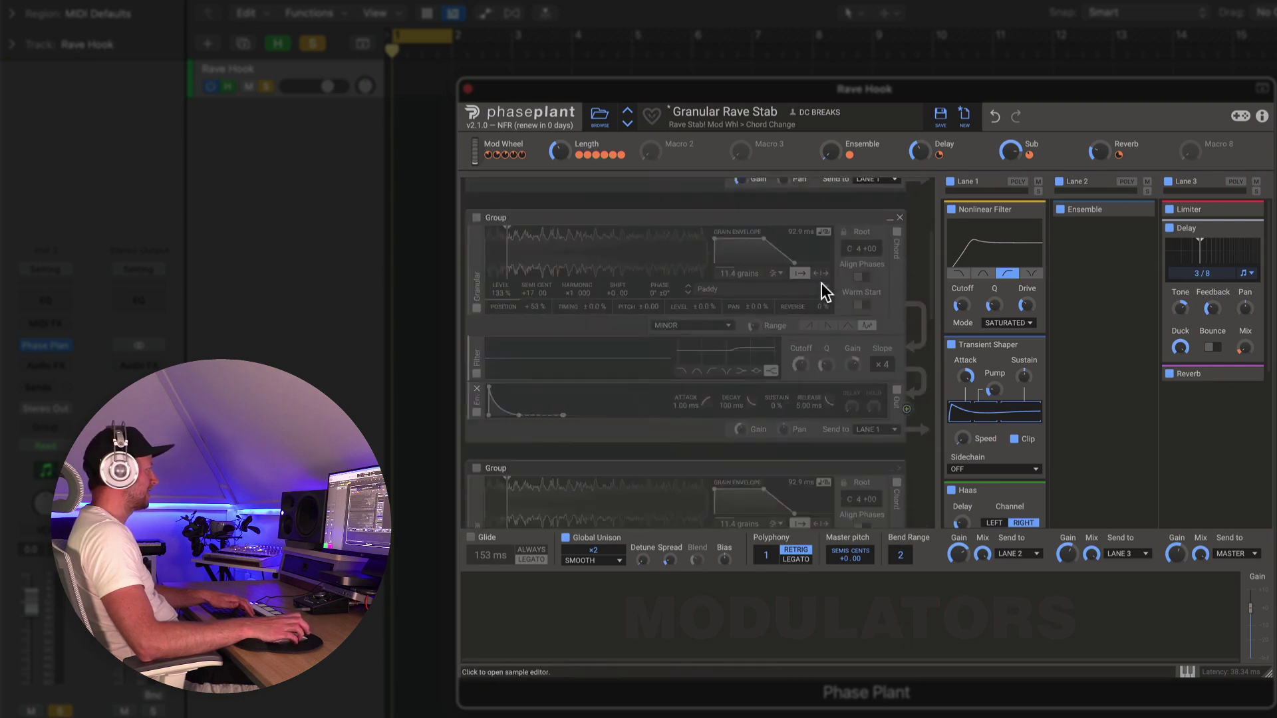
{"action": "scroll", "coordinate": [852, 319], "scroll_direction": "up", "scroll_amount": 8}
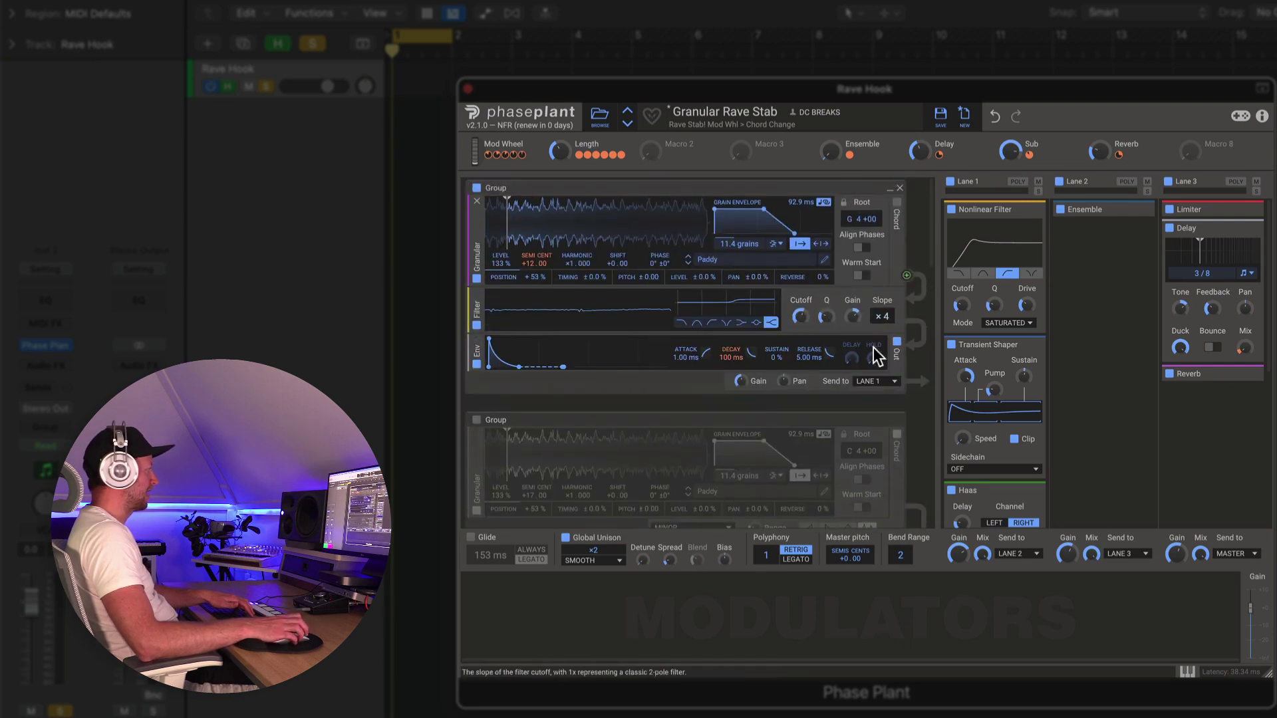
{"action": "left_click", "coordinate": [901, 423]}
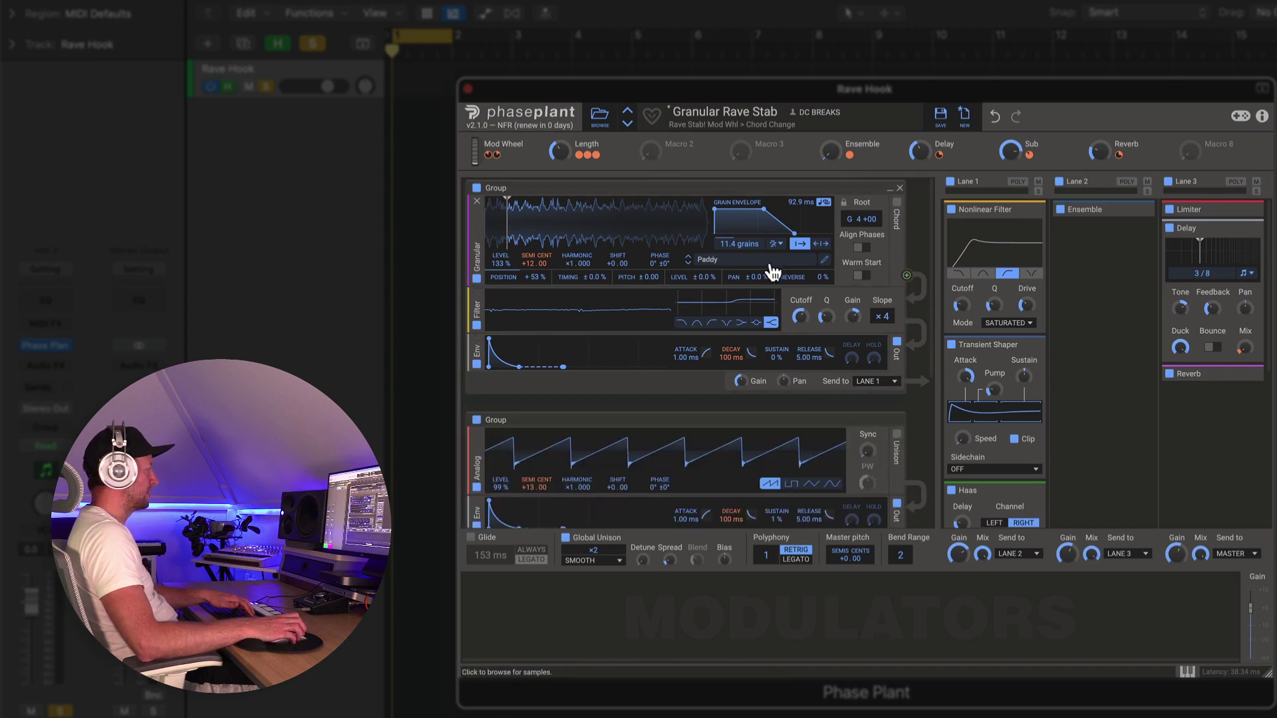
- Load 'Acoustic Bright 2 Octaves' from Factory > Grains > Chords into the top granular group
{"action": "left_click", "coordinate": [707, 260]}
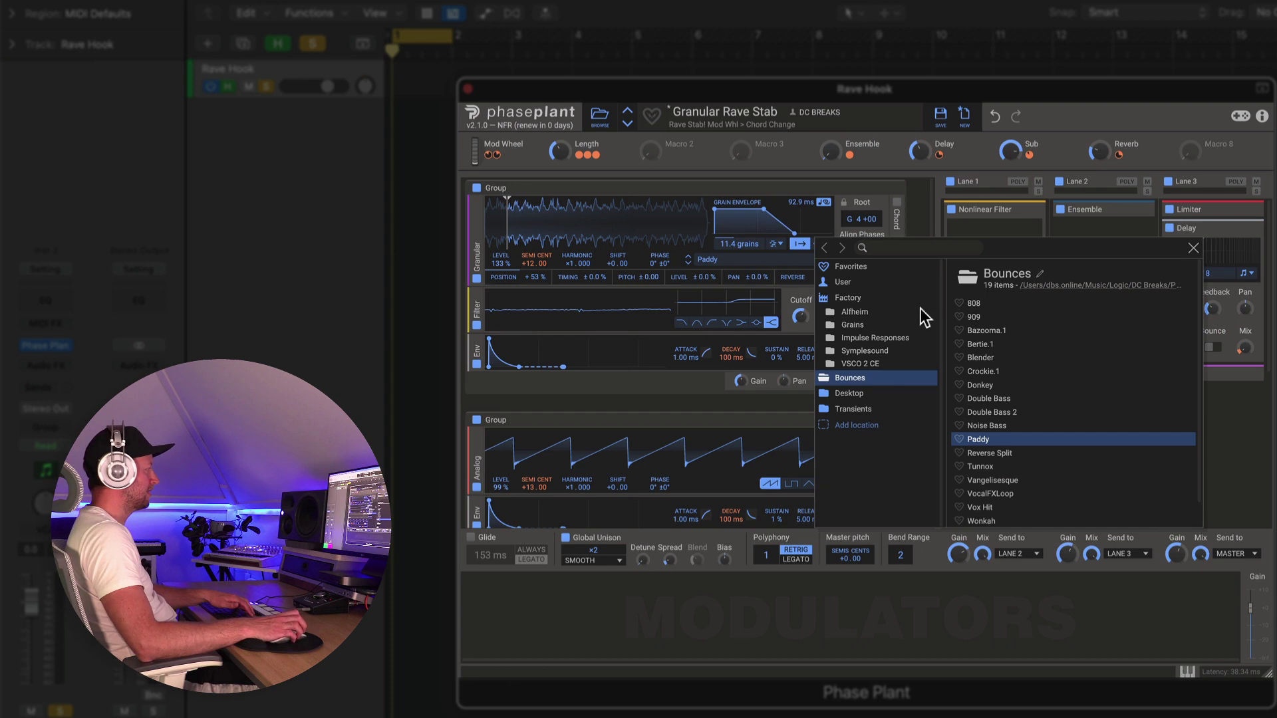
{"action": "left_click", "coordinate": [856, 324]}
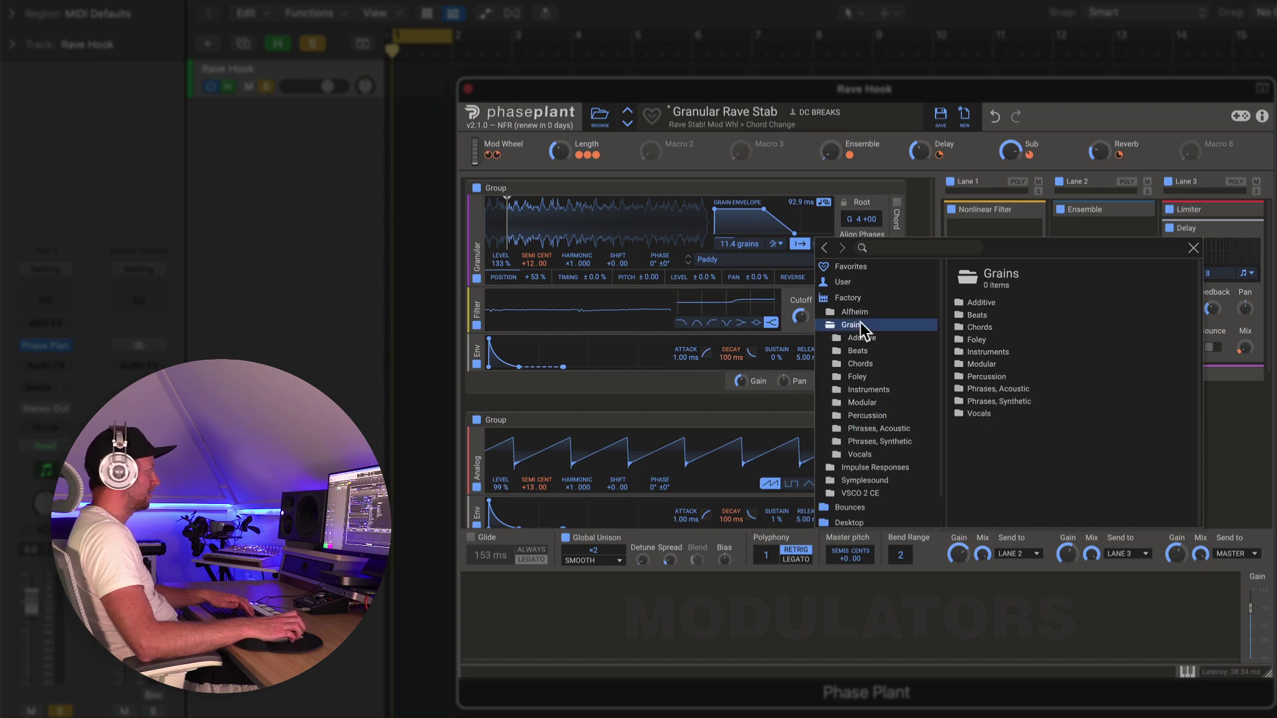
{"action": "double_click", "coordinate": [985, 327]}
{"action": "left_click", "coordinate": [983, 303]}
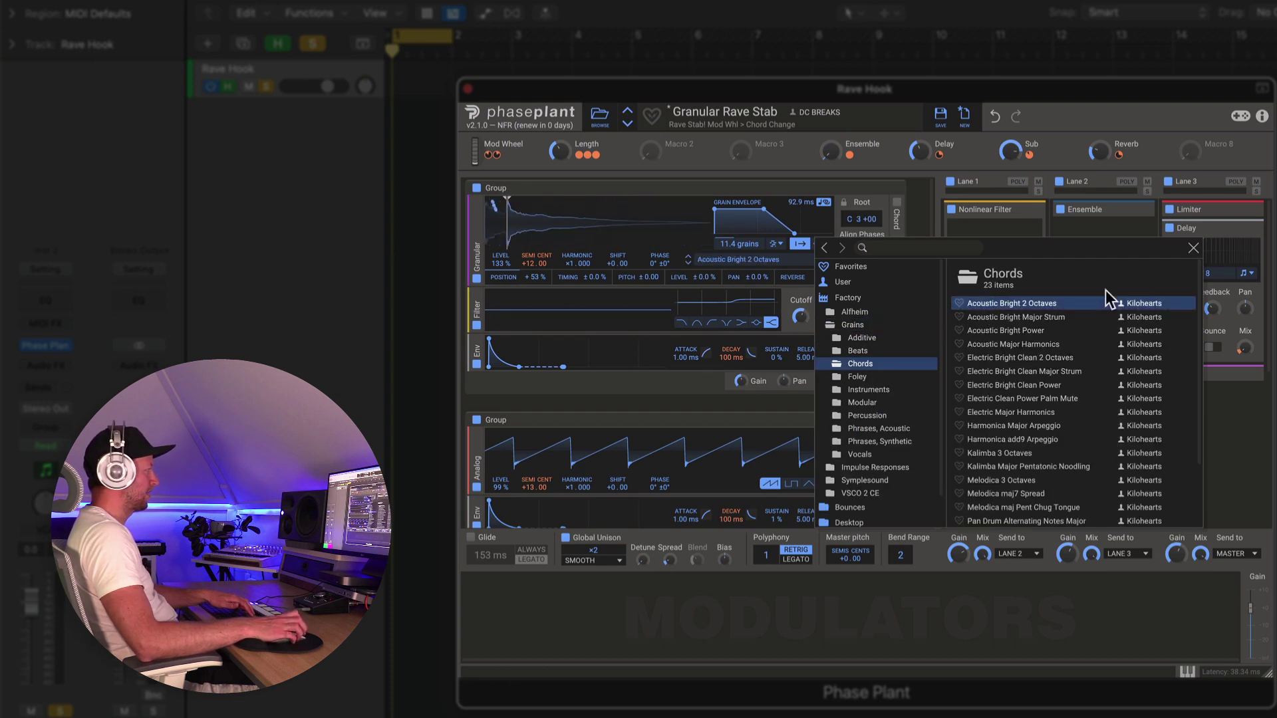
{"action": "left_click", "coordinate": [1194, 249]}
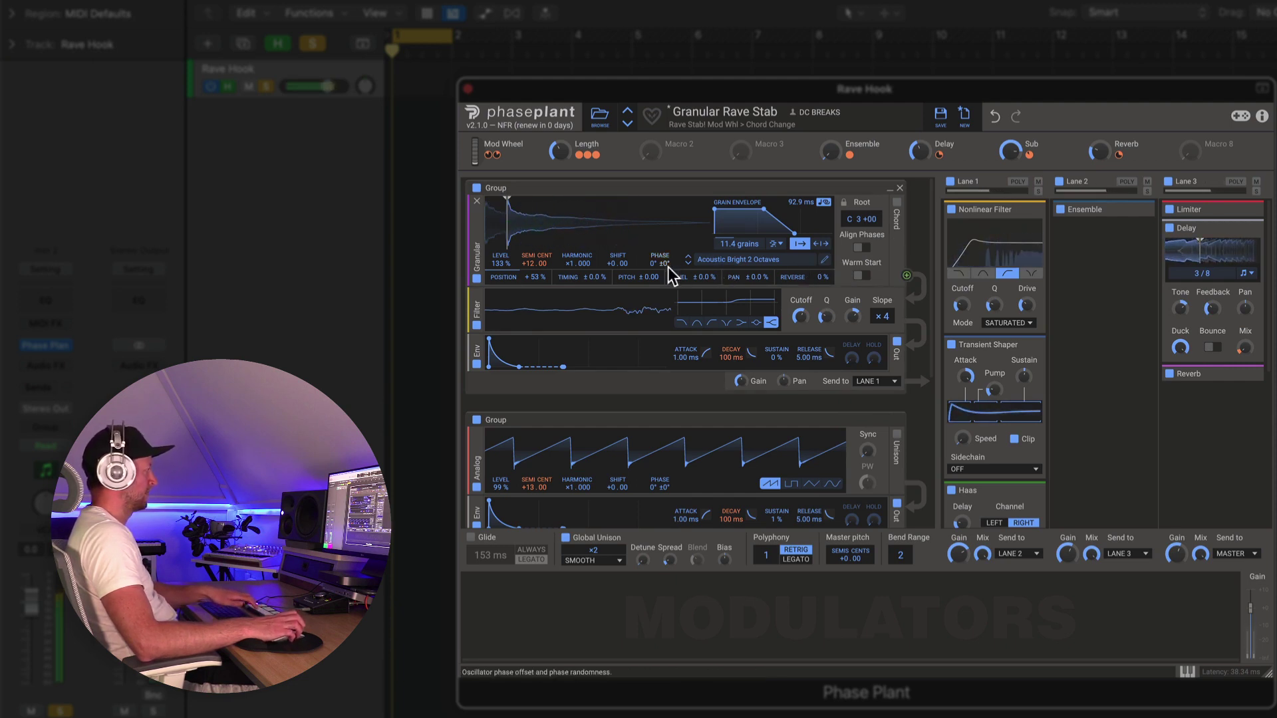
- Duplicate the Acoustic Bright granular group below itself and enable MINOR chord mode on the copy
{"action": "left_click_drag", "start_coordinate": [562, 189], "coordinate": [590, 367]}
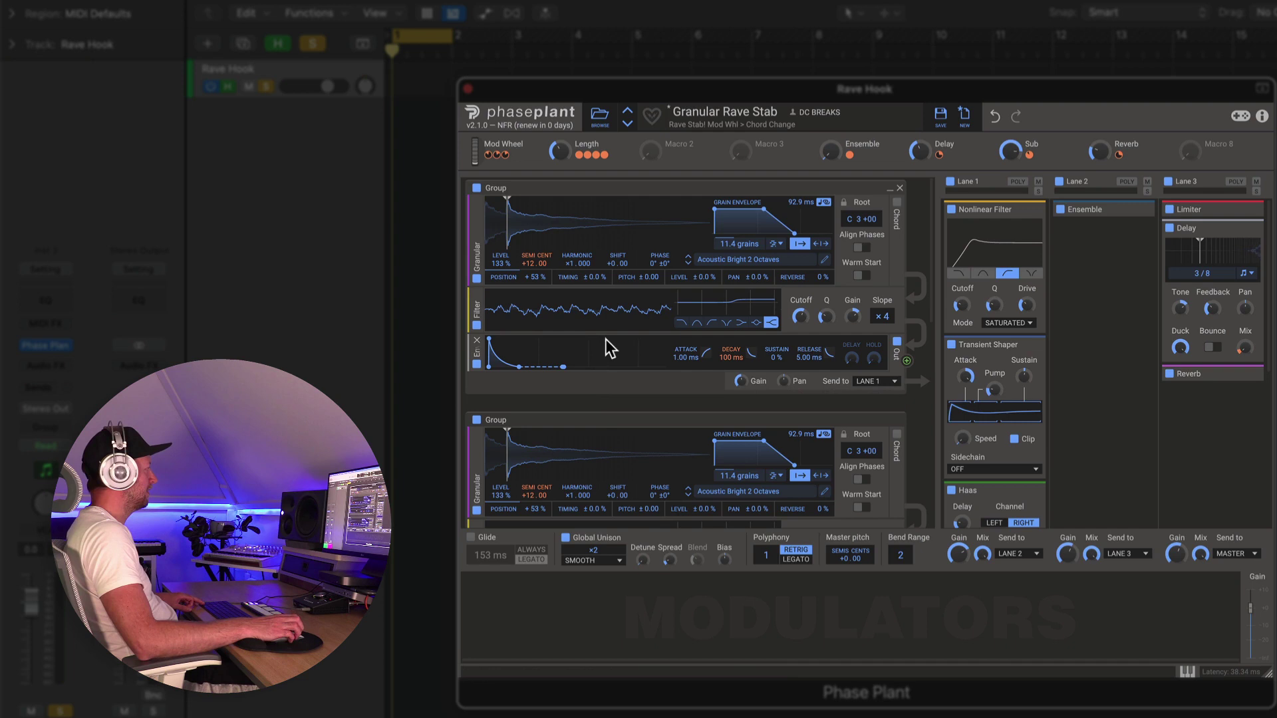
{"action": "scroll", "coordinate": [607, 342], "scroll_direction": "down", "scroll_amount": 3}
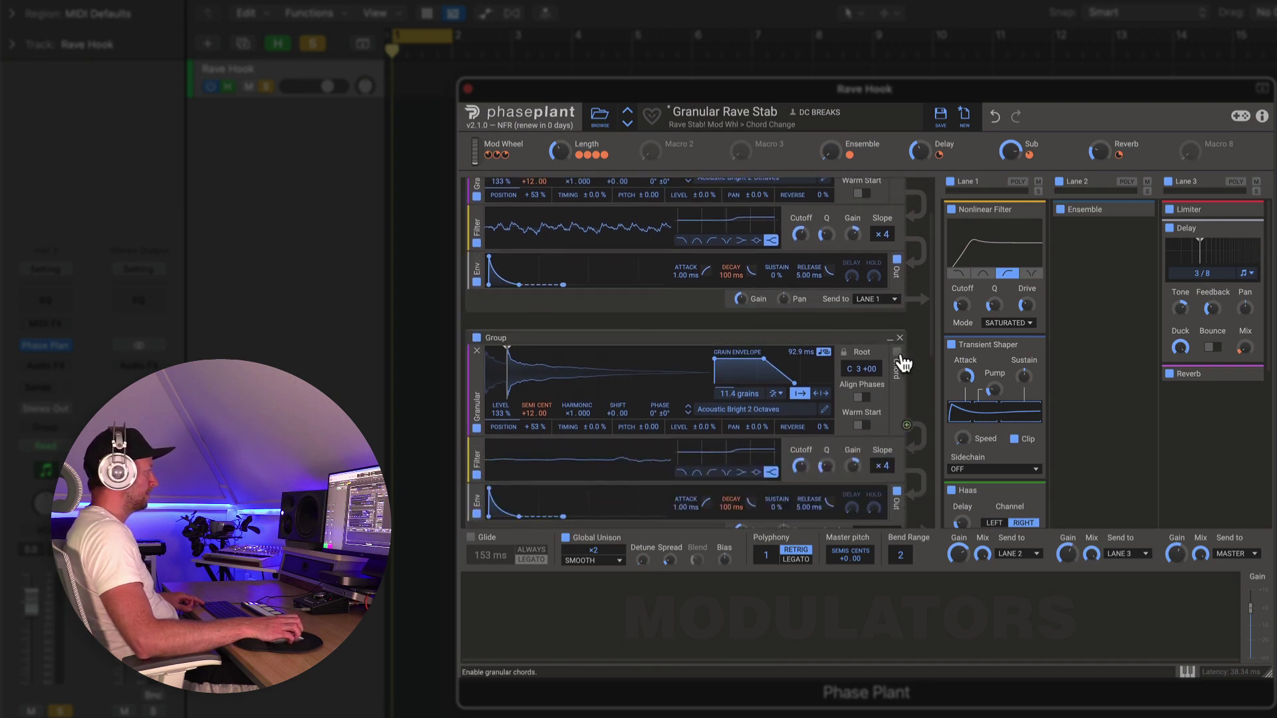
{"action": "left_click", "coordinate": [898, 353]}
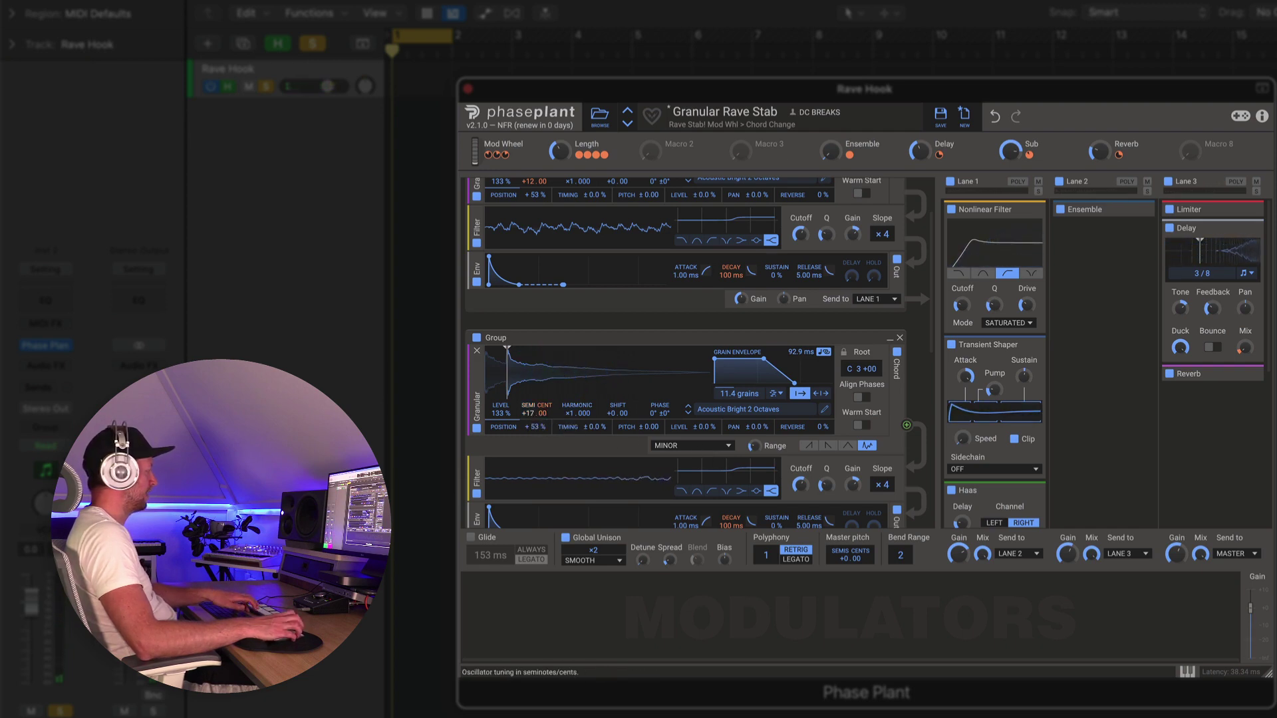
- Collapse the MINOR-chord group to its header, duplicate it beneath, and expand the copy
{"action": "scroll", "coordinate": [544, 373], "scroll_direction": "down", "scroll_amount": 3}
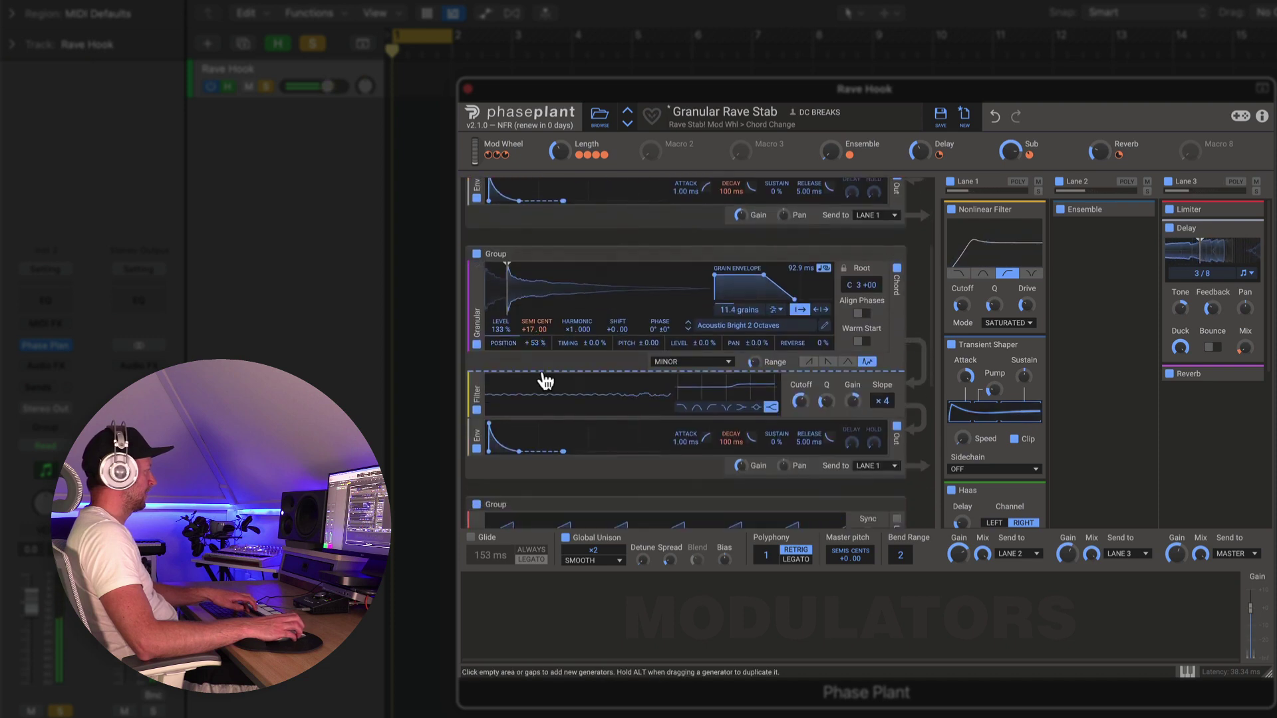
{"action": "double_click", "coordinate": [637, 256]}
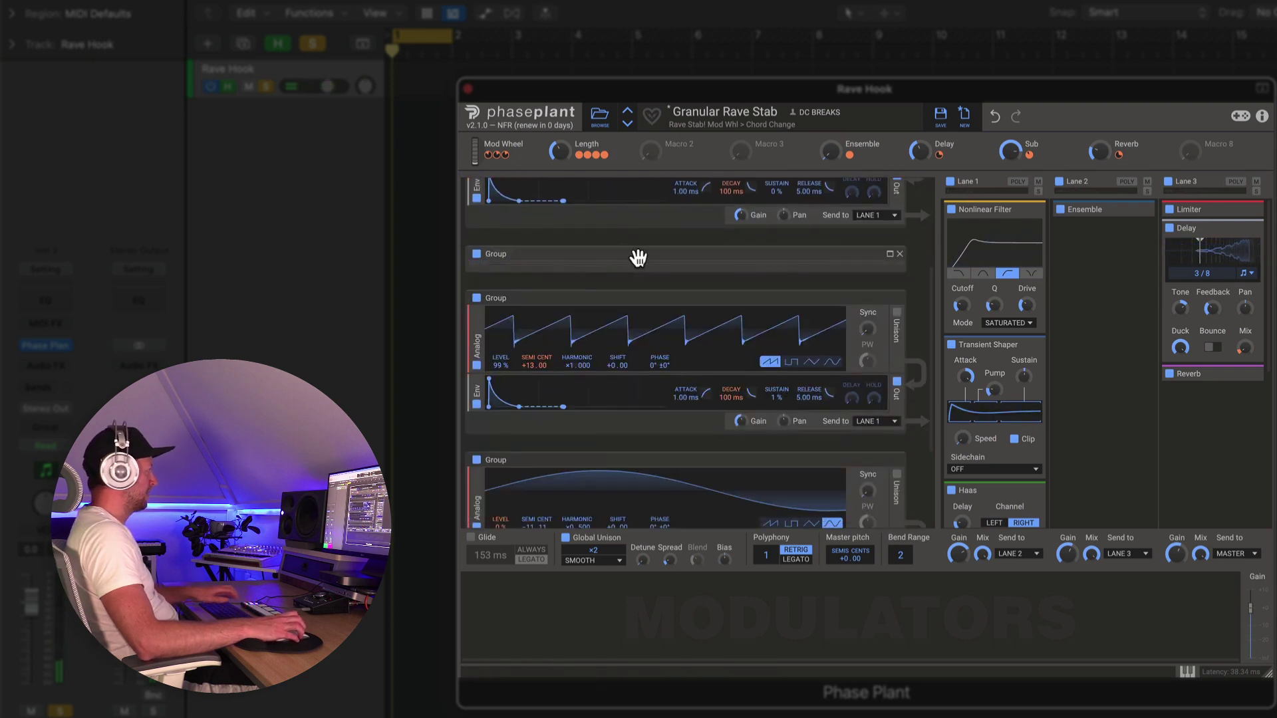
{"action": "left_click_drag", "start_coordinate": [570, 250], "coordinate": [570, 293]}
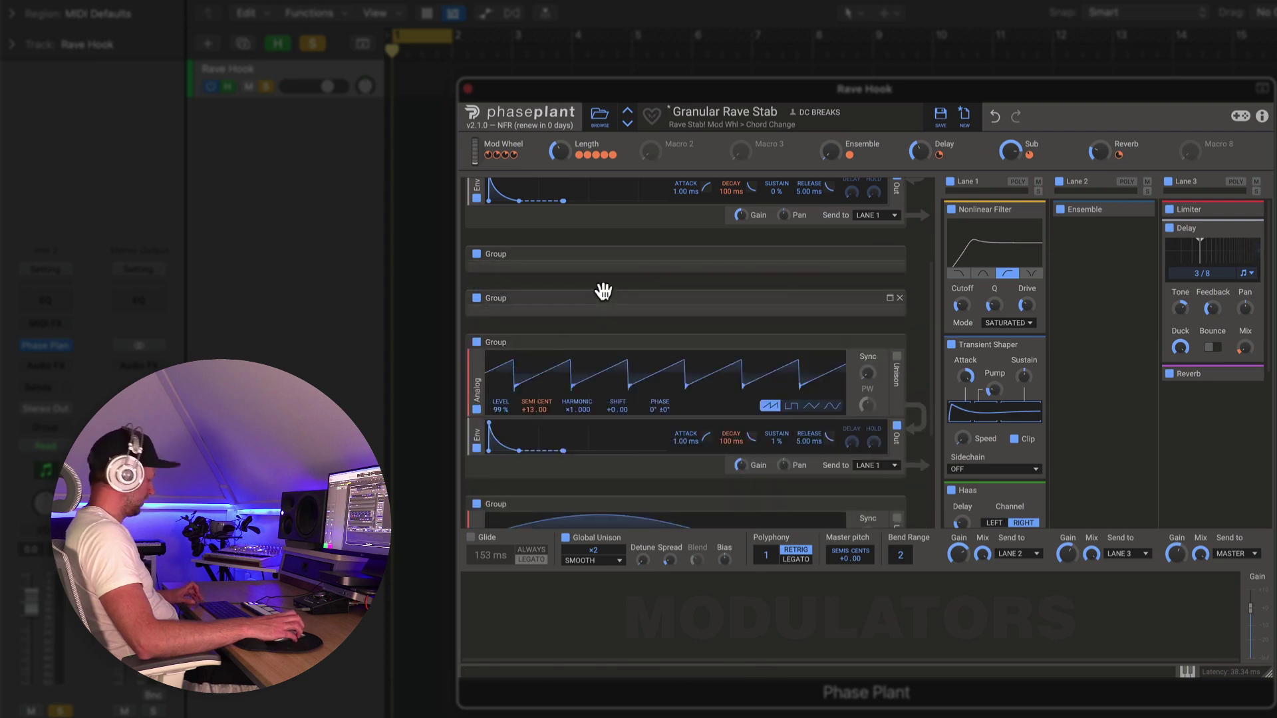
{"action": "left_click", "coordinate": [890, 299]}
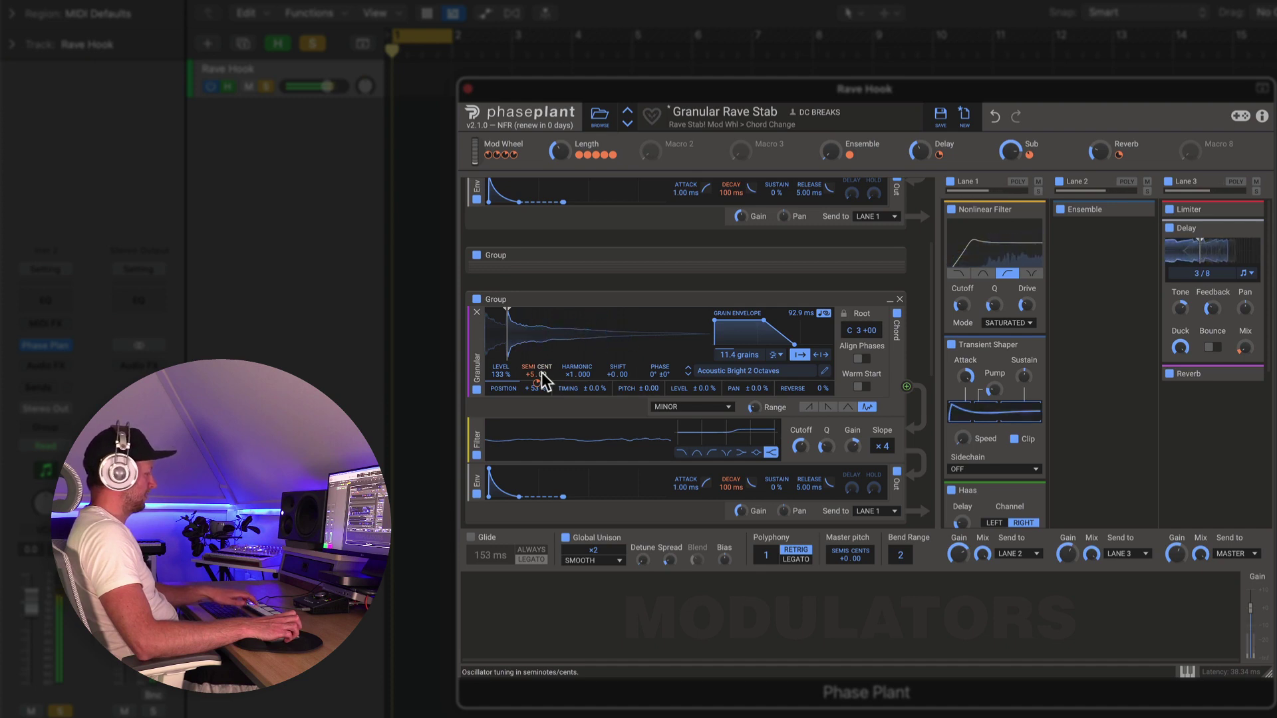
- Set the new Granular oscillator's SEMI to +5 and check its Mod Wheel pitch modulation
{"action": "left_click_drag", "start_coordinate": [532, 374], "coordinate": [542, 372]}
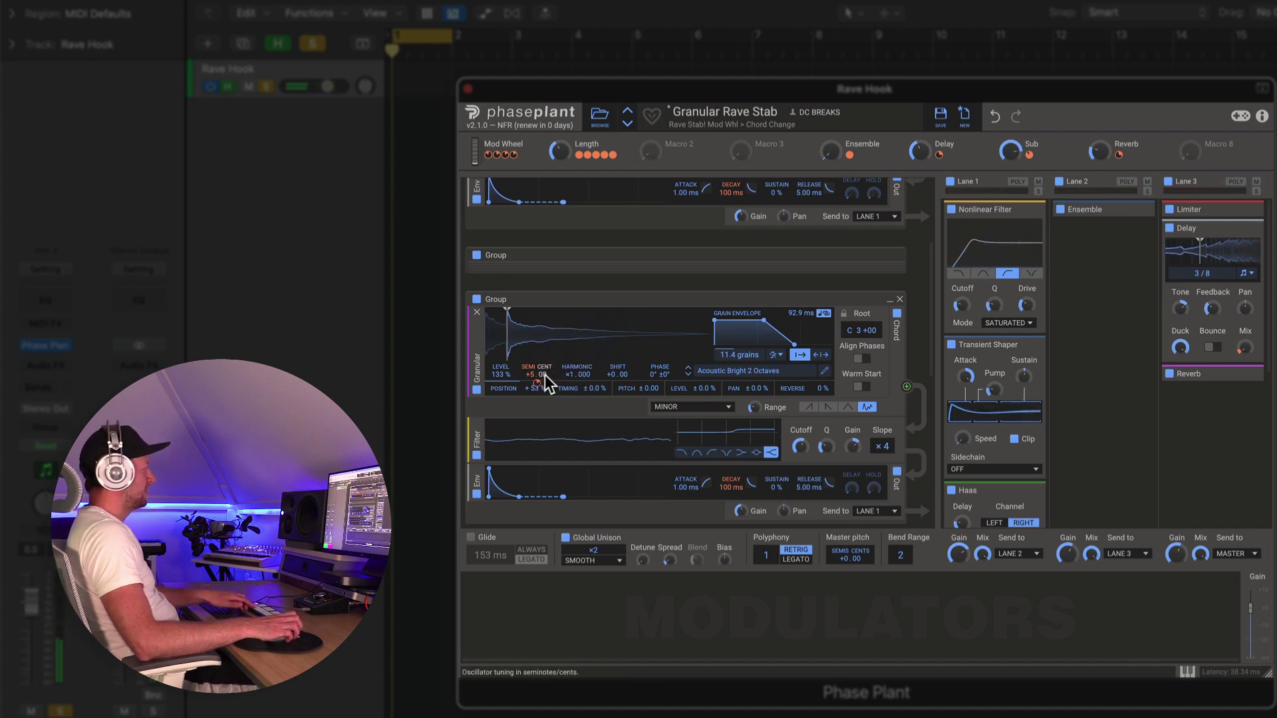
{"action": "mouse_move", "coordinate": [540, 381]}
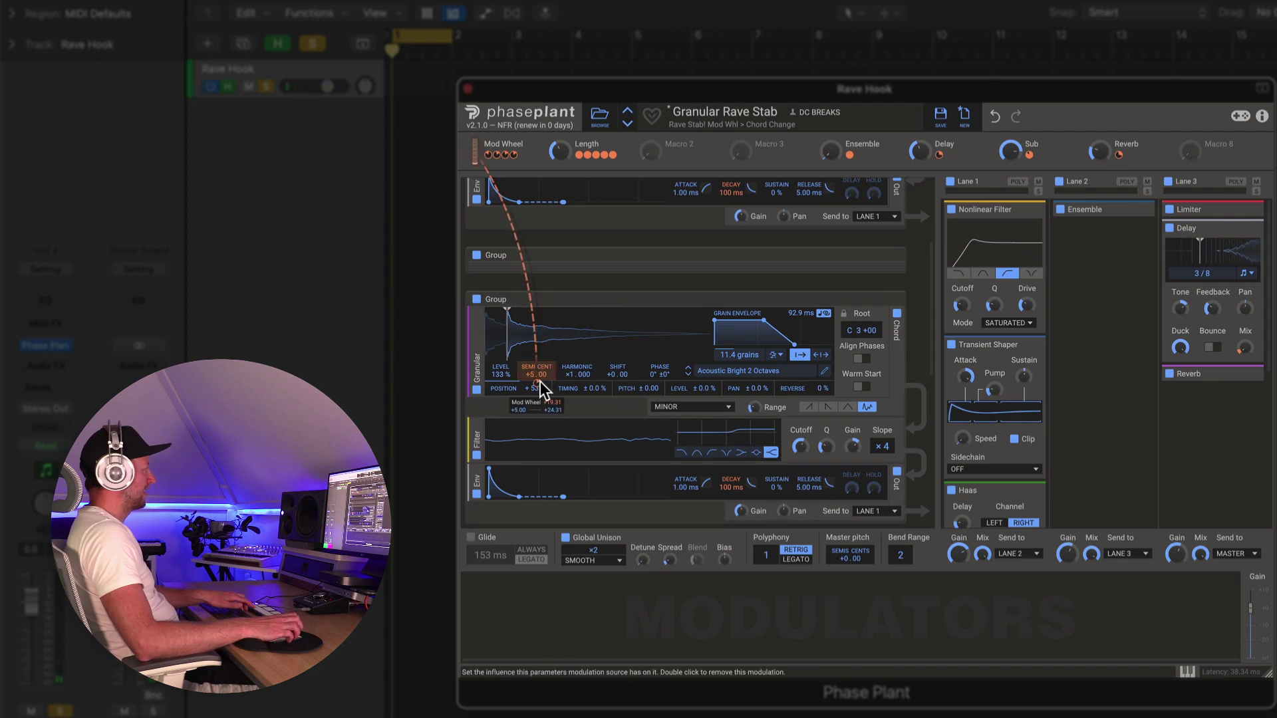
{"action": "scroll", "coordinate": [540, 381], "scroll_direction": "down", "scroll_amount": 4}
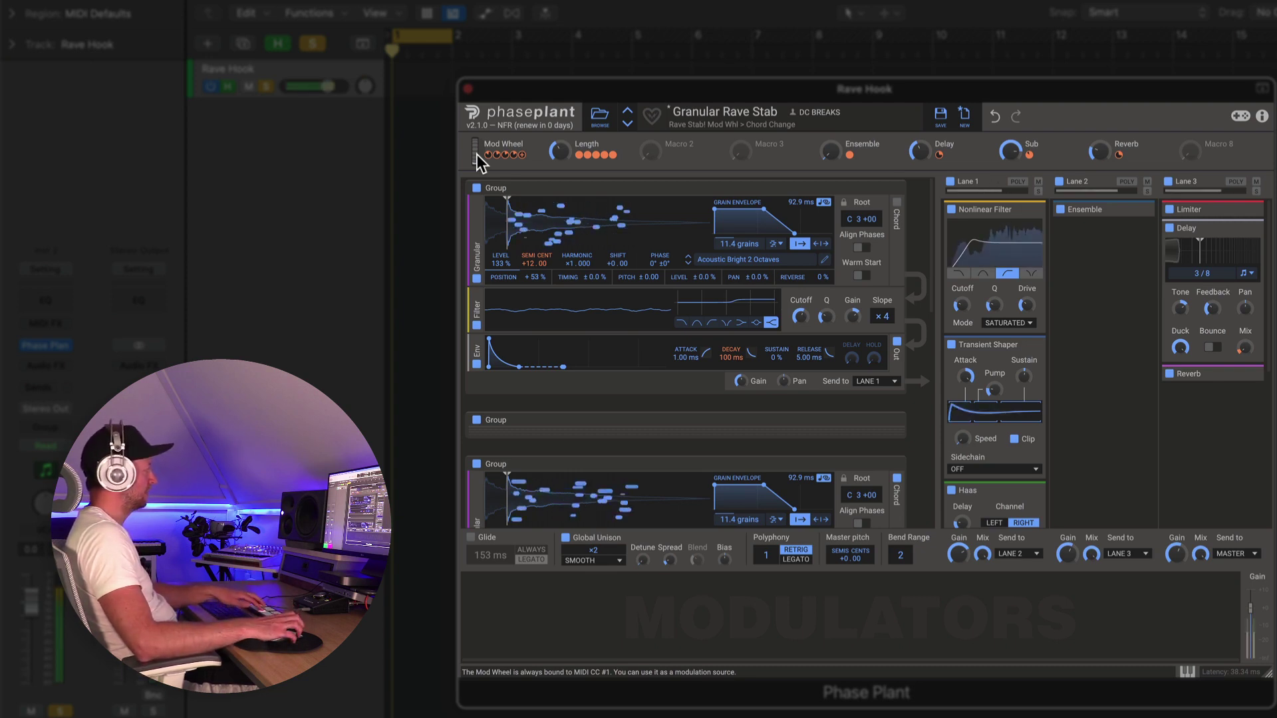
- Raise the Mod Wheel slider to 100 % to hear the stacked groups' pitch rise
{"action": "left_click_drag", "start_coordinate": [477, 154], "coordinate": [475, 58]}
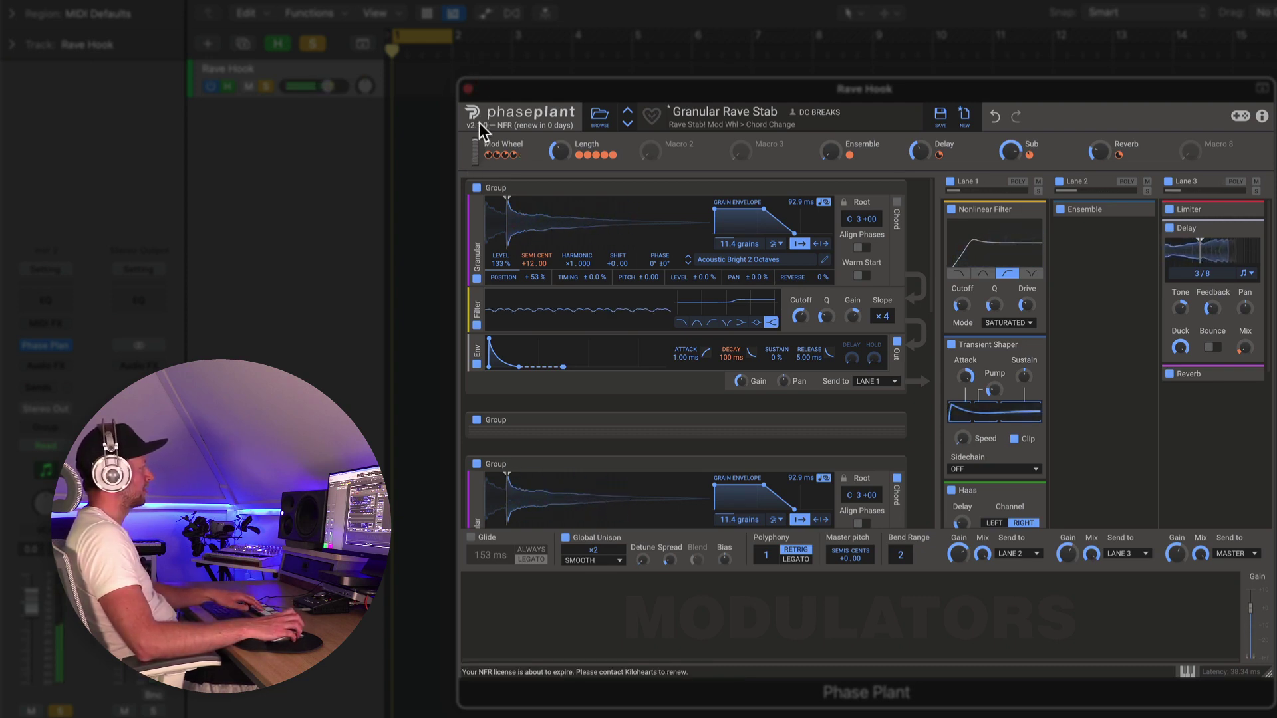